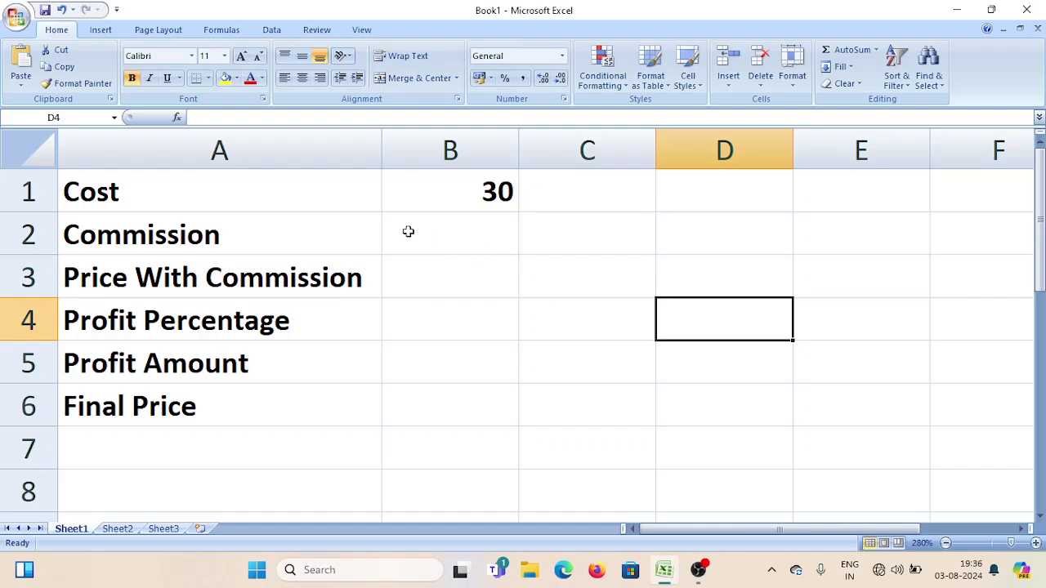
Calculate the commission in cell B2 as 5% of the cost with the formula =5%*B1
{"action": "left_click_drag", "start_coordinate": [205, 188], "coordinate": [427, 391]}
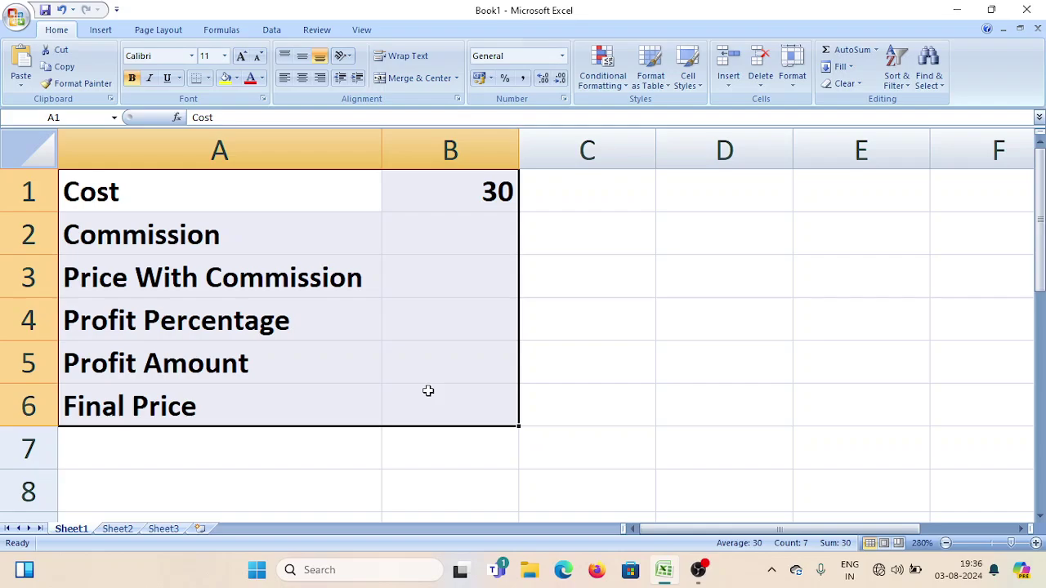
{"action": "left_click", "coordinate": [497, 223]}
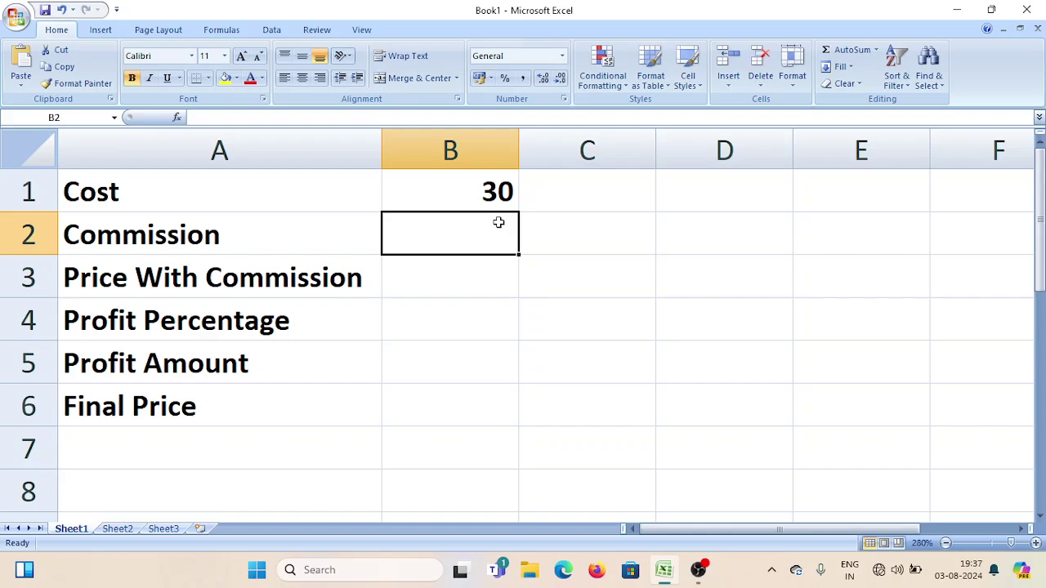
{"action": "left_click", "coordinate": [265, 224]}
{"action": "left_click", "coordinate": [412, 224]}
{"action": "type", "text": "="}
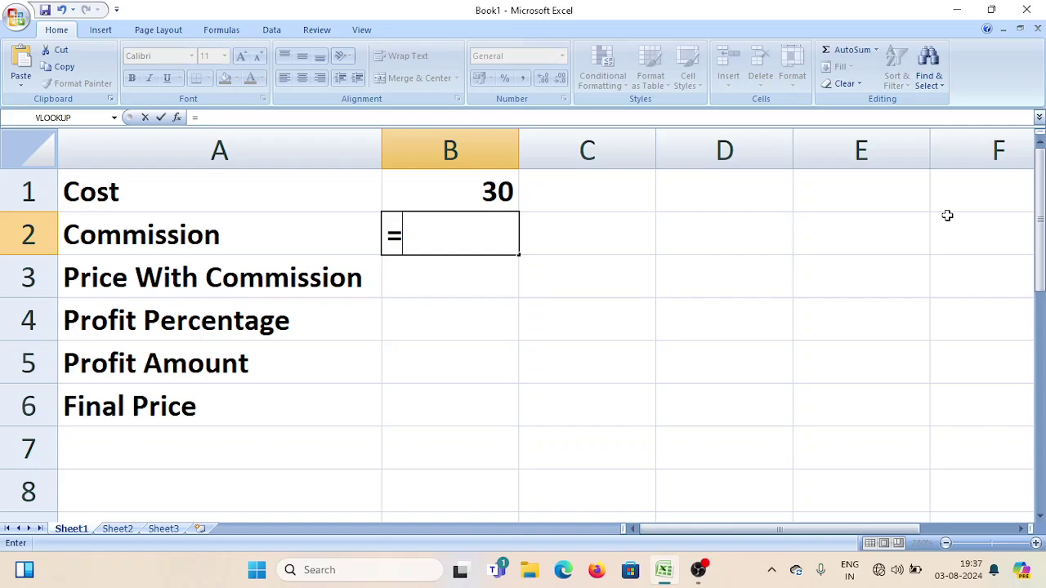
{"action": "type", "text": "5%"}
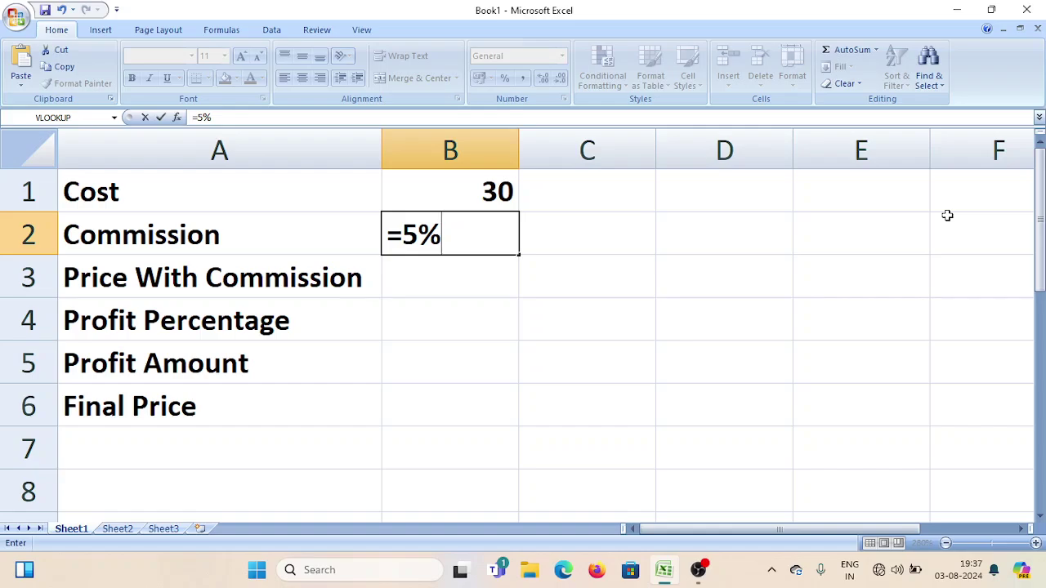
{"action": "type", "text": "*"}
{"action": "type", "text": "B1"}
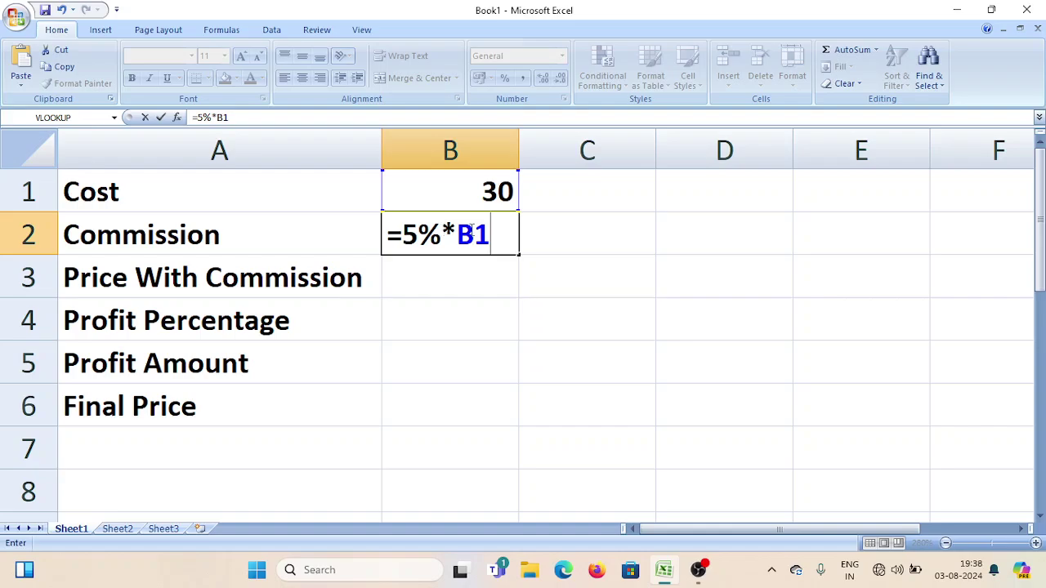
{"action": "key", "text": "Return"}
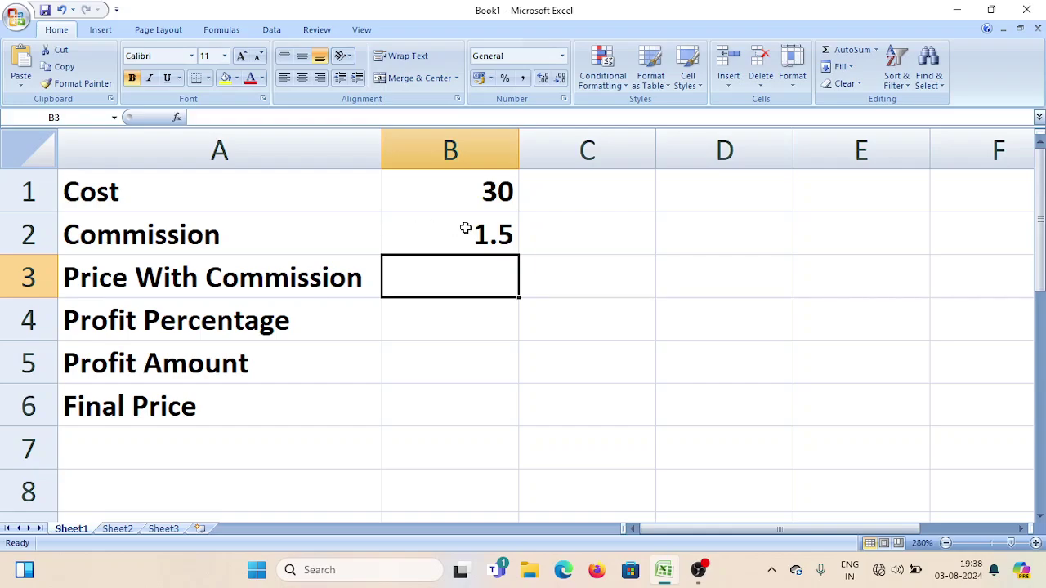
Calculate the price with commission in cell B3 by adding cost and commission with the formula =B1+B2
{"action": "left_click", "coordinate": [220, 278]}
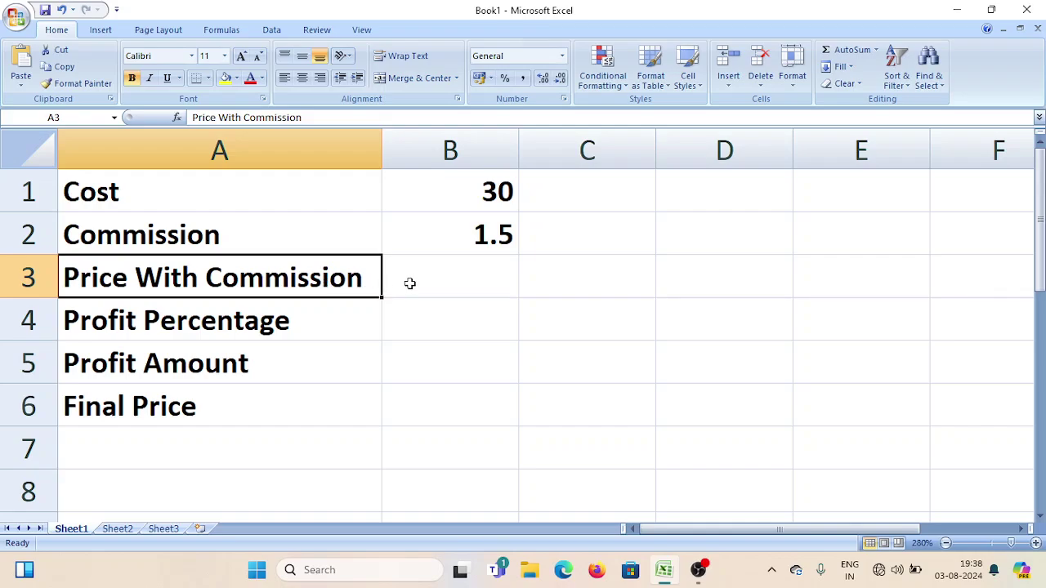
{"action": "left_click", "coordinate": [463, 280]}
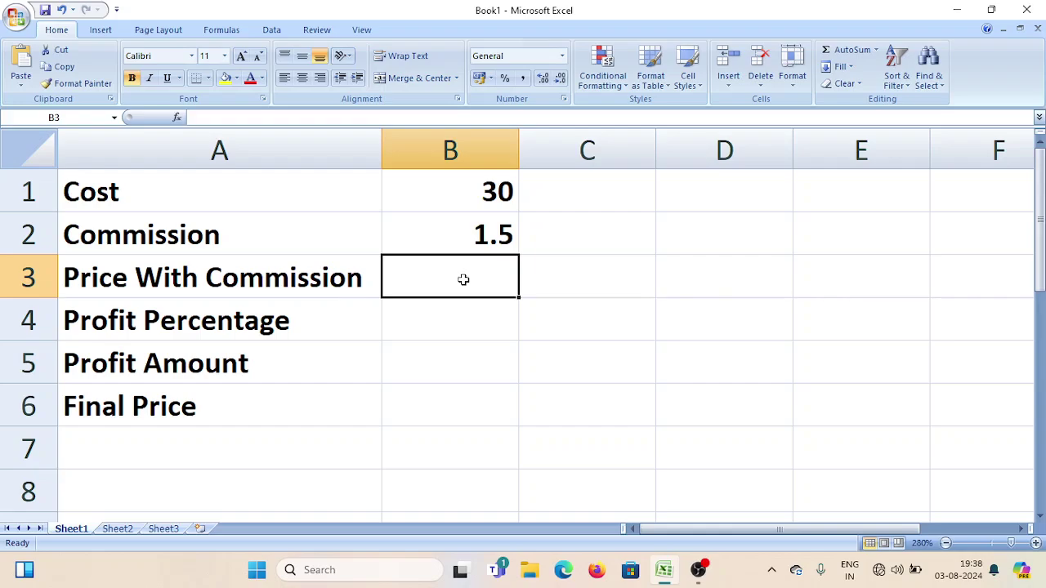
{"action": "type", "text": "="}
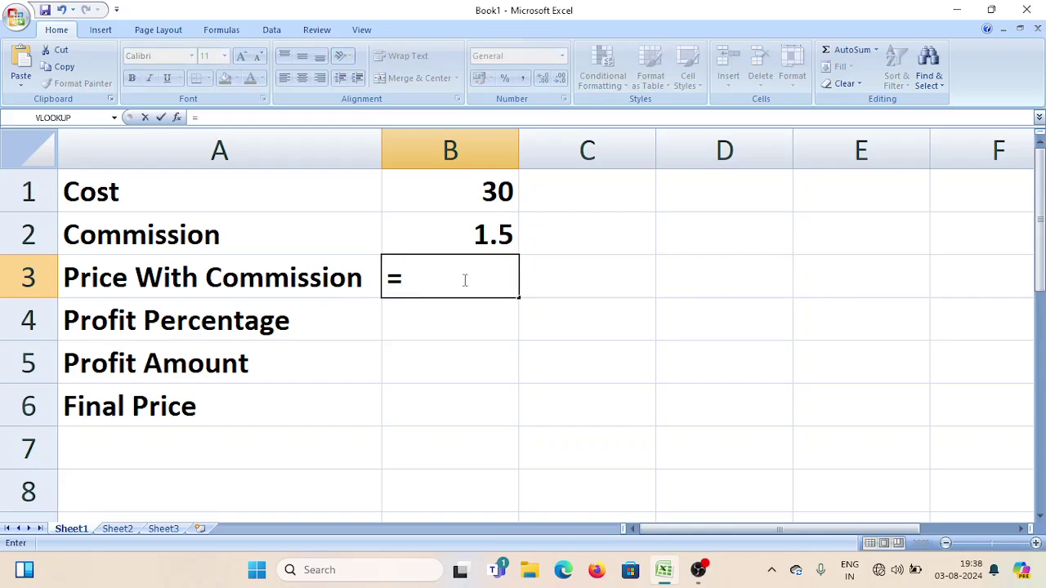
{"action": "type", "text": "B1"}
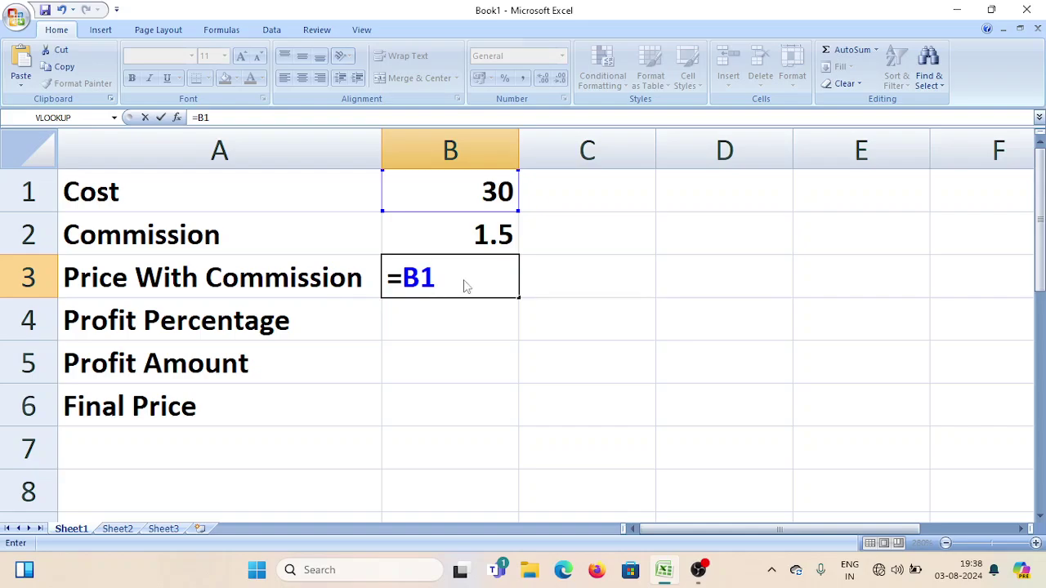
{"action": "type", "text": "+B2"}
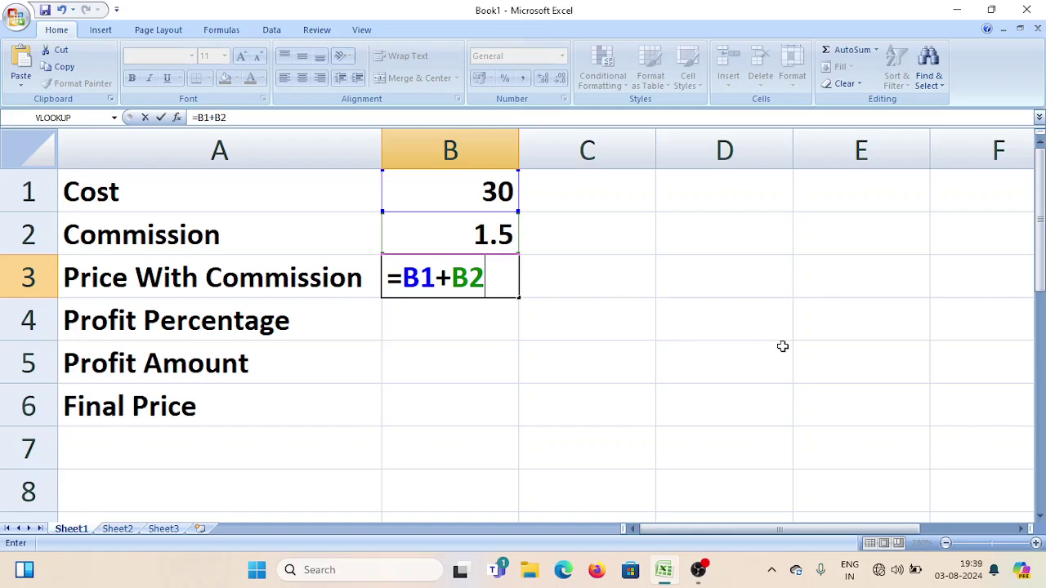
{"action": "key", "text": "Return"}
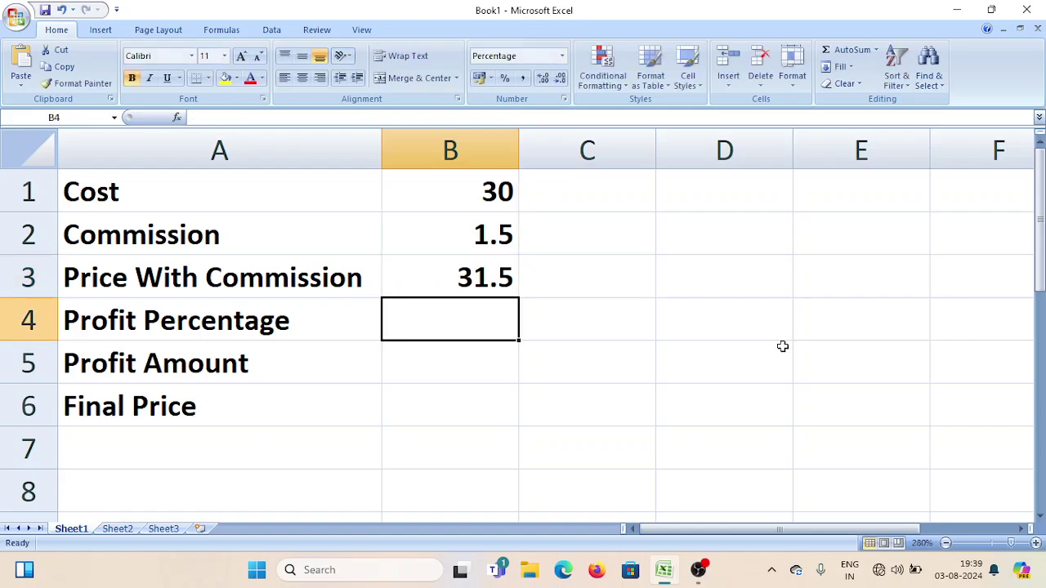
Enter a profit percentage of 12% in cell B4
{"action": "left_click_drag", "start_coordinate": [282, 271], "coordinate": [450, 268]}
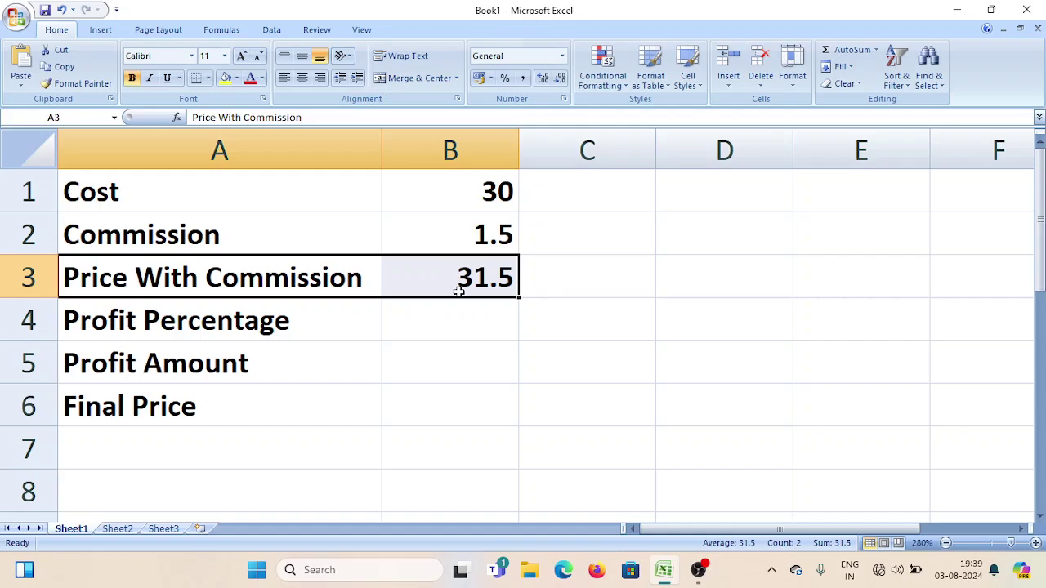
{"action": "left_click", "coordinate": [466, 324]}
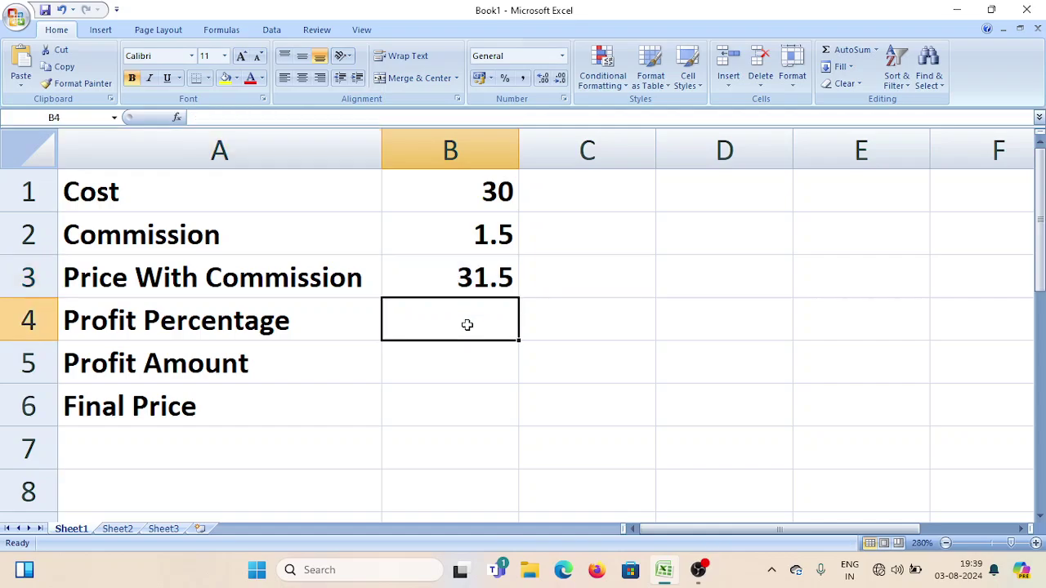
{"action": "left_click", "coordinate": [209, 321]}
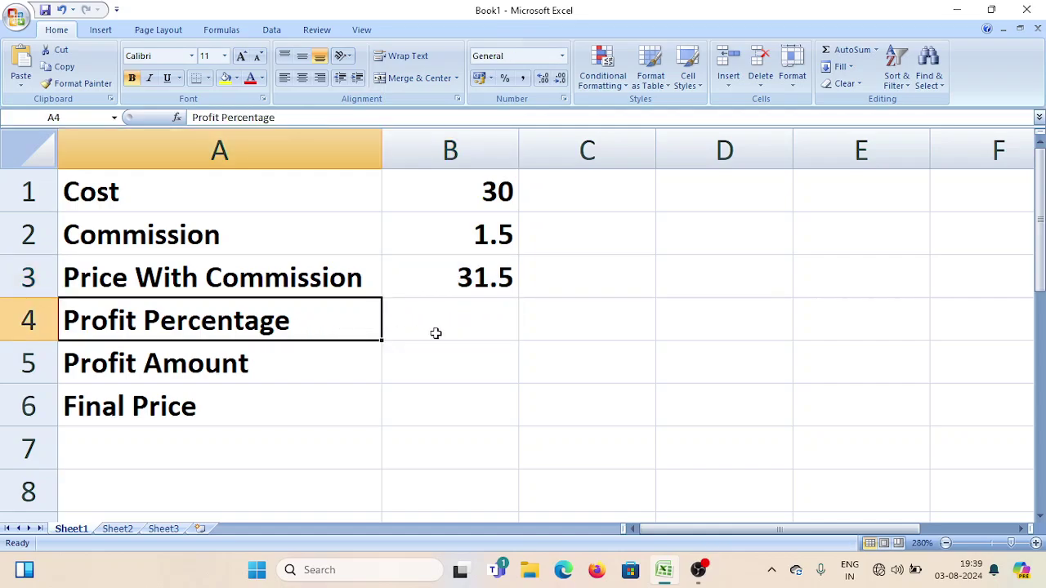
{"action": "left_click", "coordinate": [436, 333]}
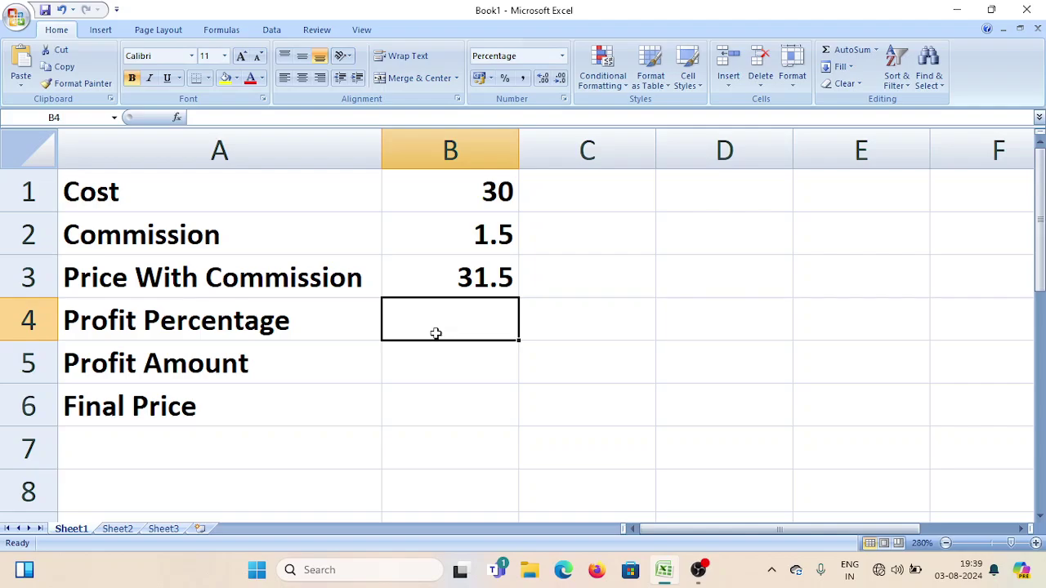
{"action": "type", "text": "12"}
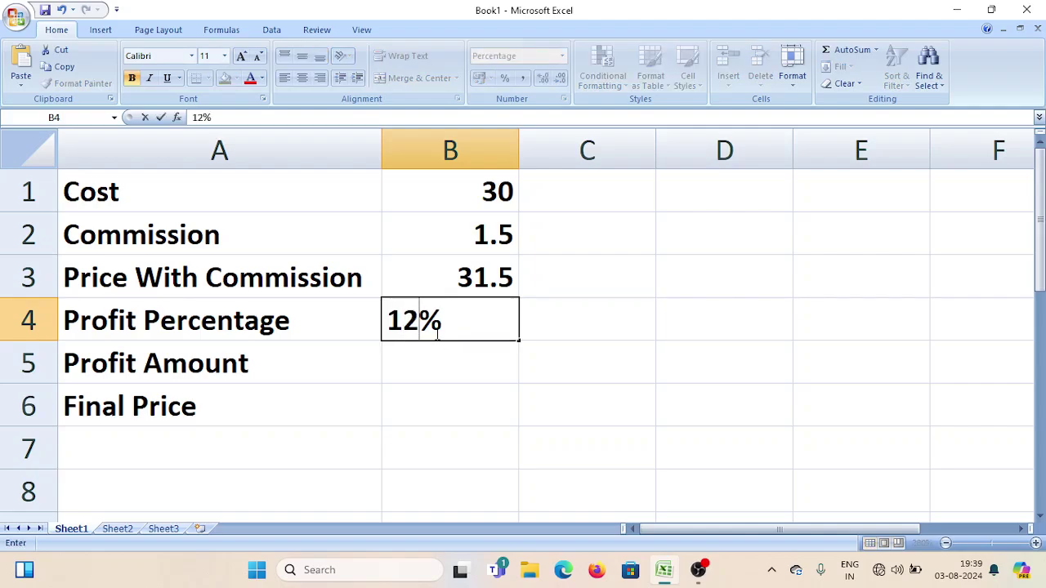
{"action": "key", "text": "Return"}
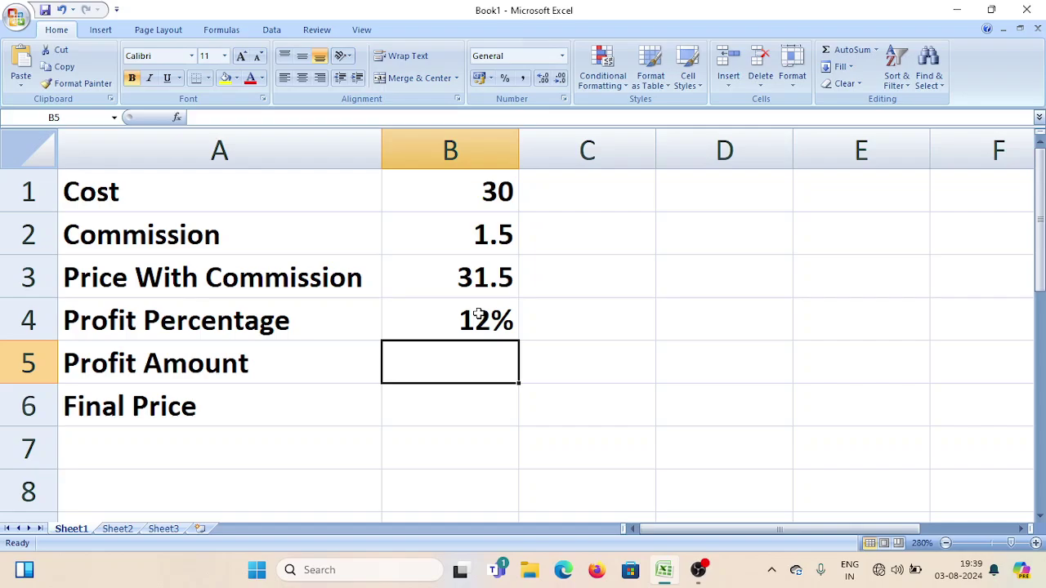
Calculate the profit amount in cell B5 by multiplying price with commission by profit percentage, using the formula =B3*B4
{"action": "left_click", "coordinate": [155, 361]}
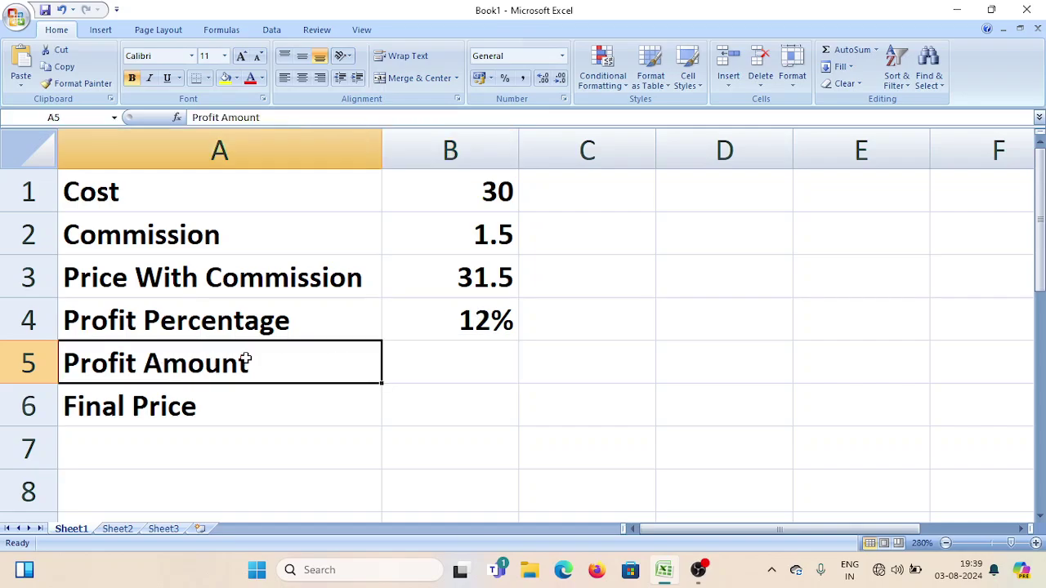
{"action": "left_click", "coordinate": [475, 371]}
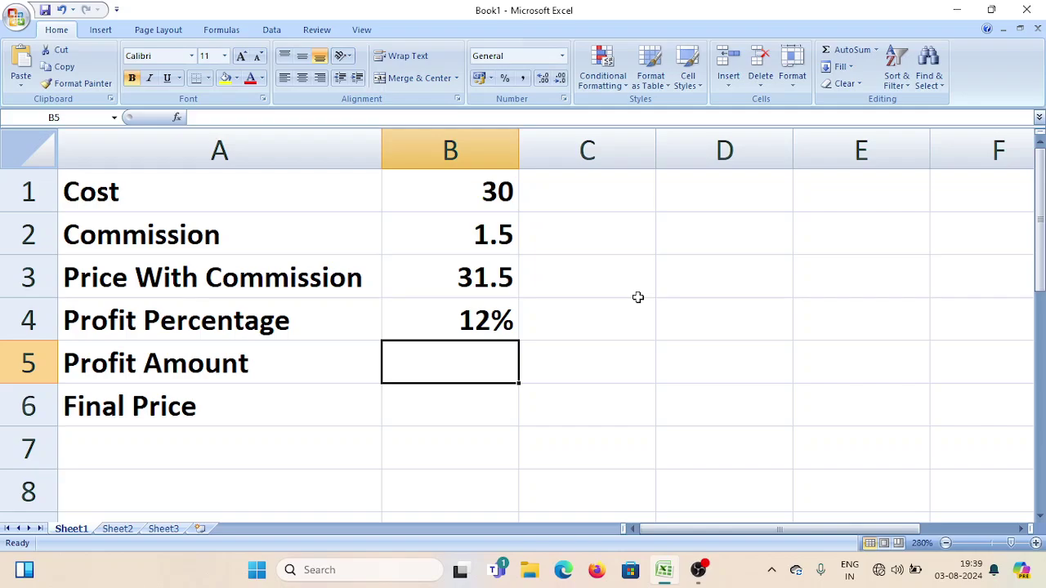
{"action": "left_click", "coordinate": [403, 266]}
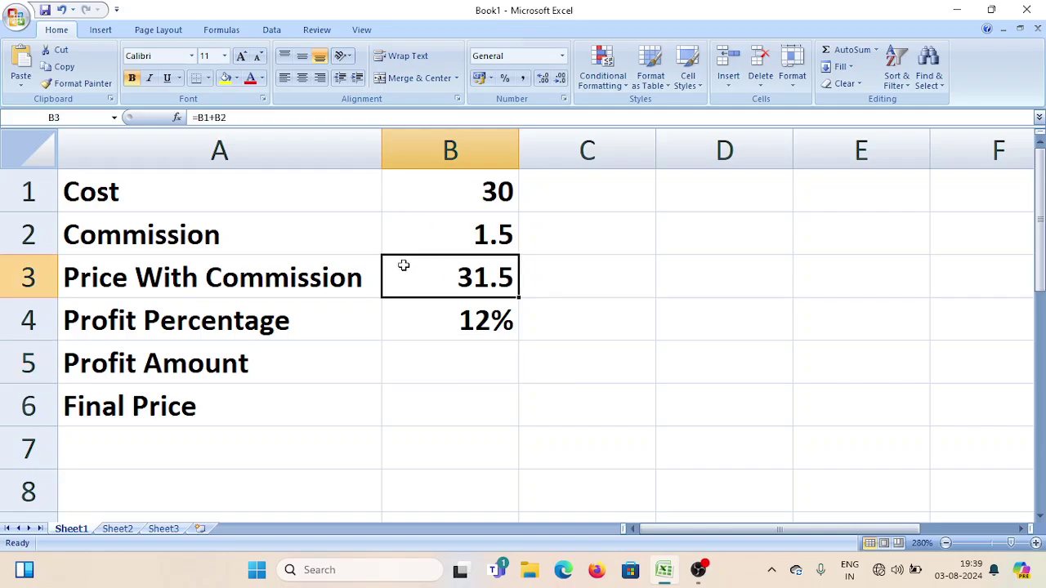
{"action": "left_click", "coordinate": [436, 310]}
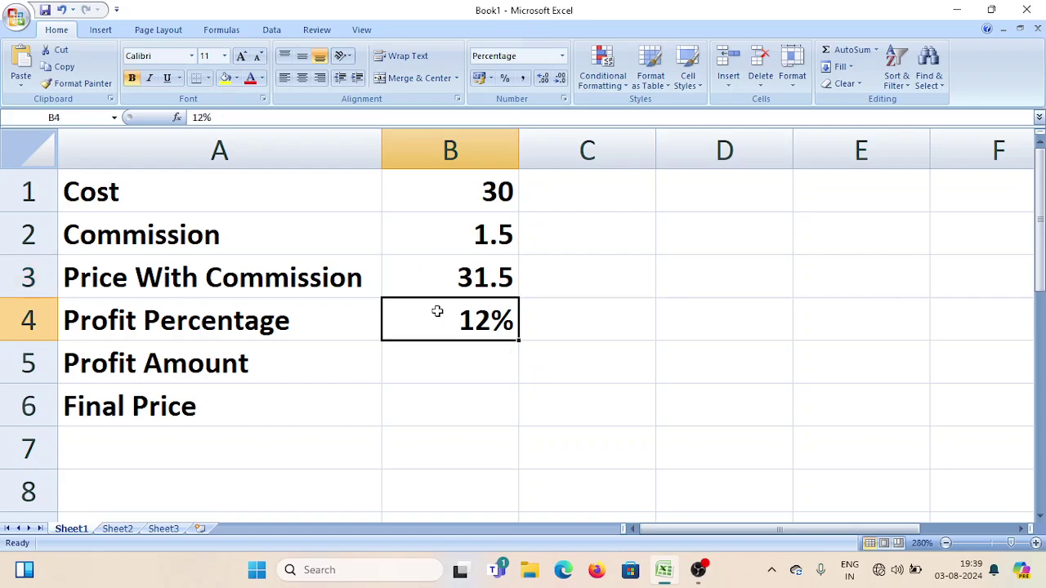
{"action": "left_click", "coordinate": [425, 367]}
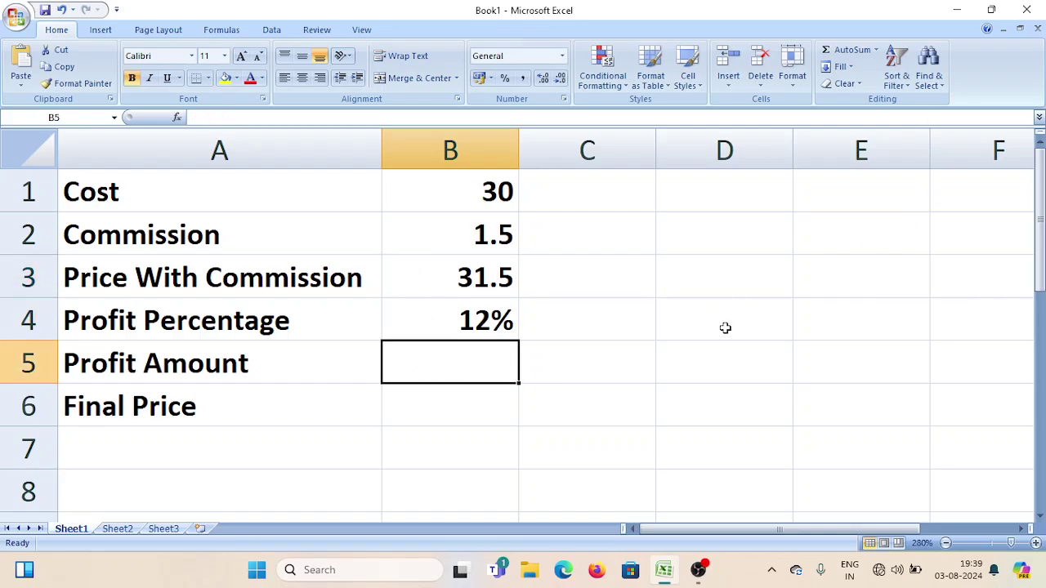
{"action": "type", "text": "="}
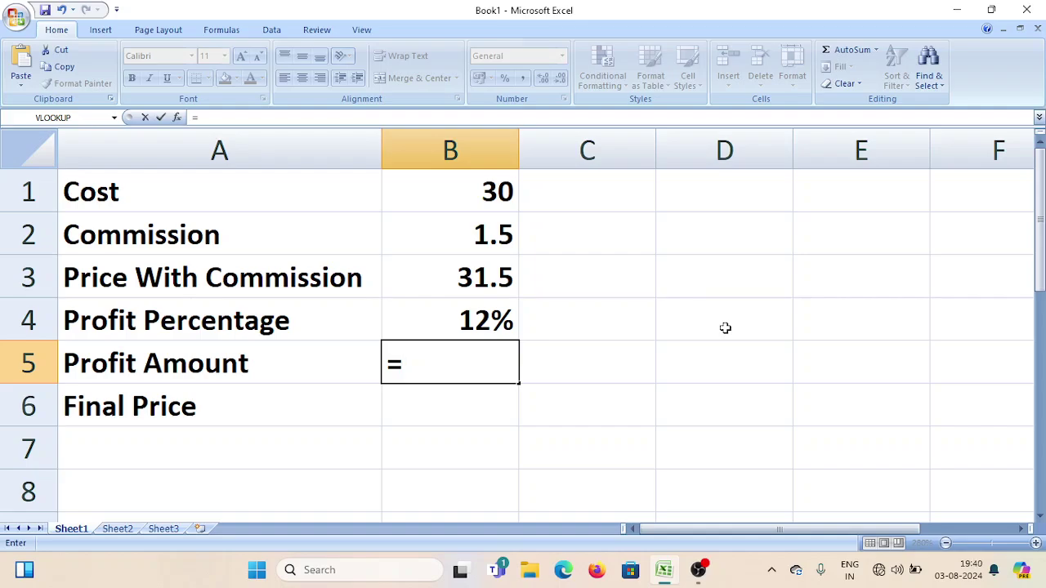
{"action": "type", "text": "B3"}
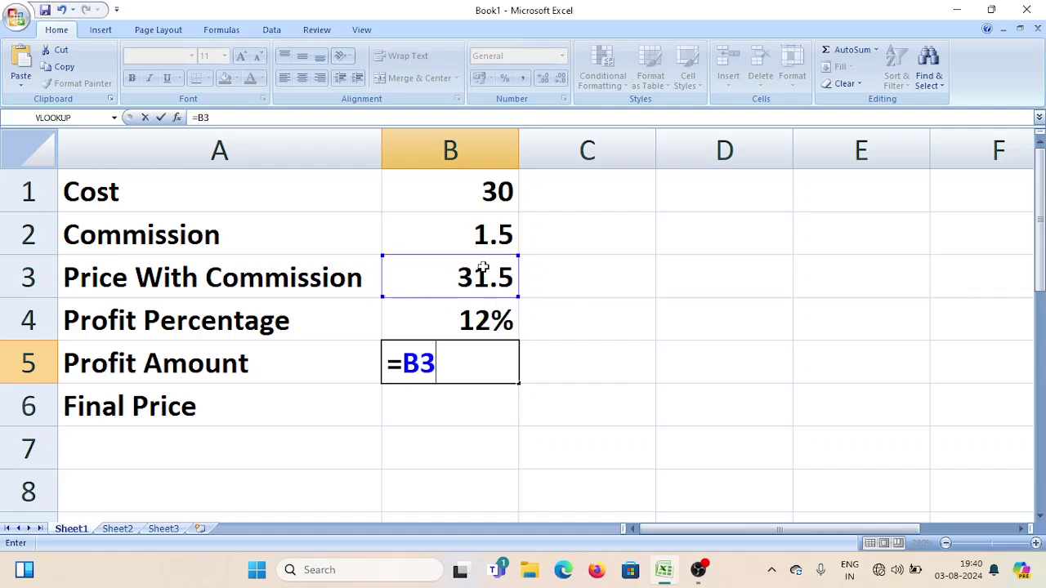
{"action": "type", "text": "*"}
{"action": "type", "text": "B4"}
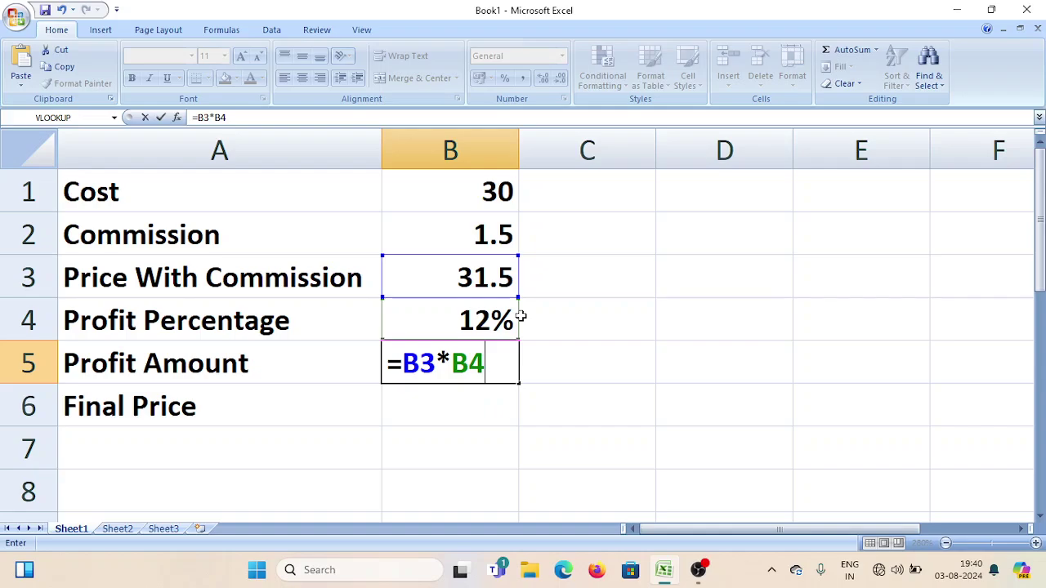
{"action": "key", "text": "Return"}
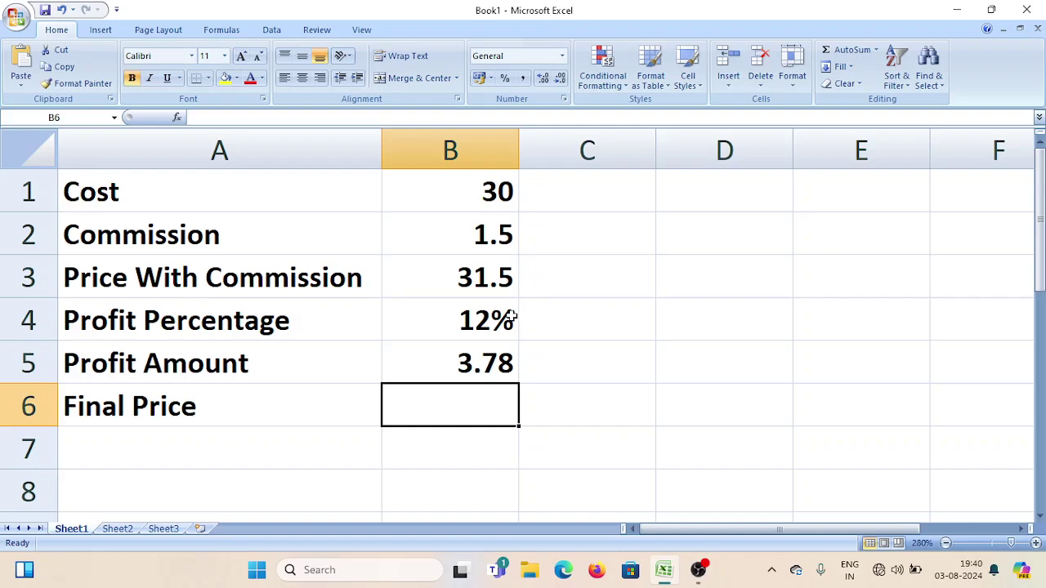
Calculate the final price in cell B6 by adding the profit amount to the price with commission, using =B3+B5
{"action": "left_click_drag", "start_coordinate": [269, 369], "coordinate": [449, 368]}
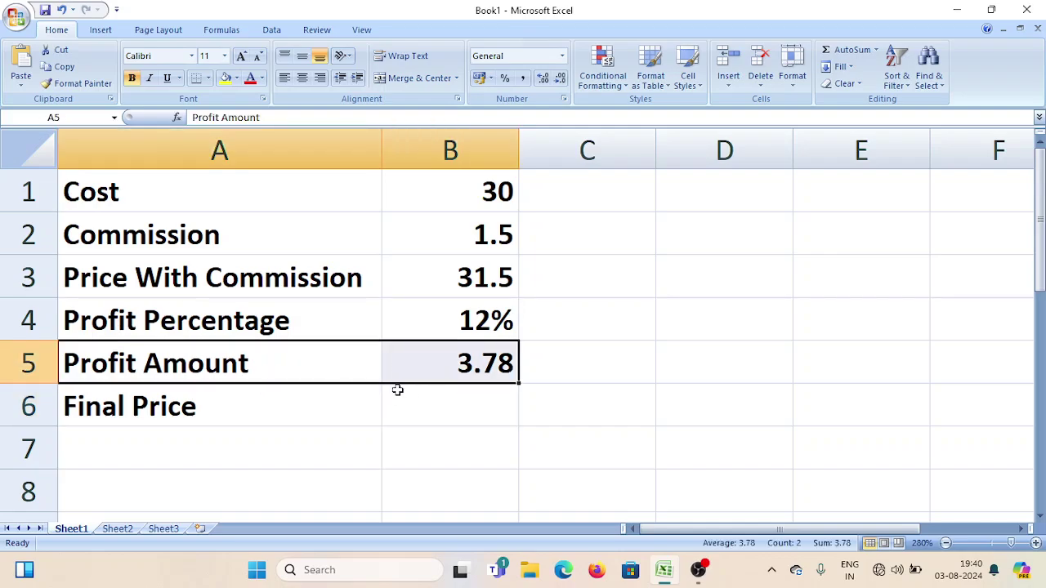
{"action": "left_click", "coordinate": [316, 396]}
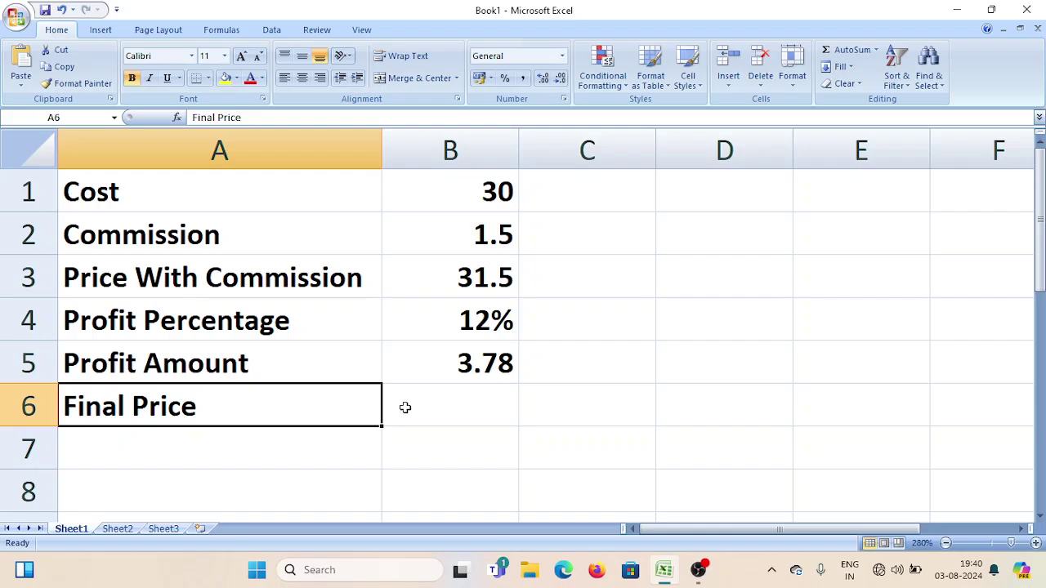
{"action": "left_click", "coordinate": [486, 414]}
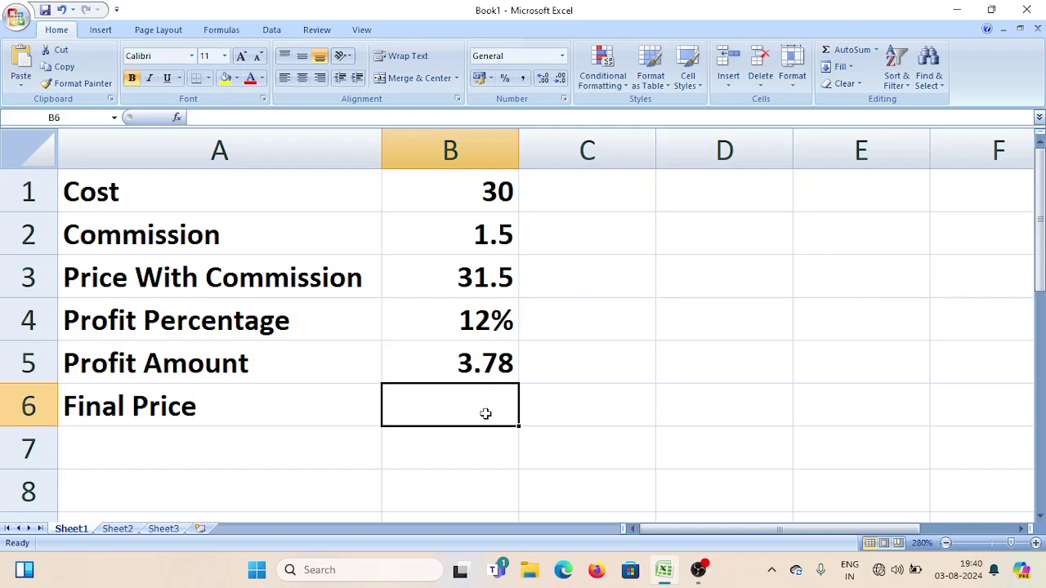
{"action": "type", "text": "="}
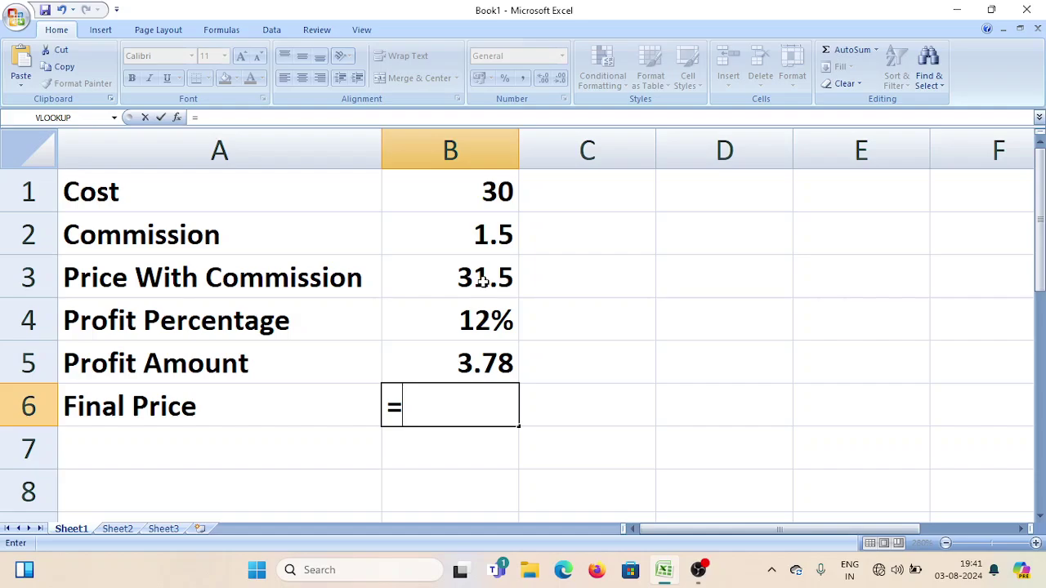
{"action": "type", "text": "B3"}
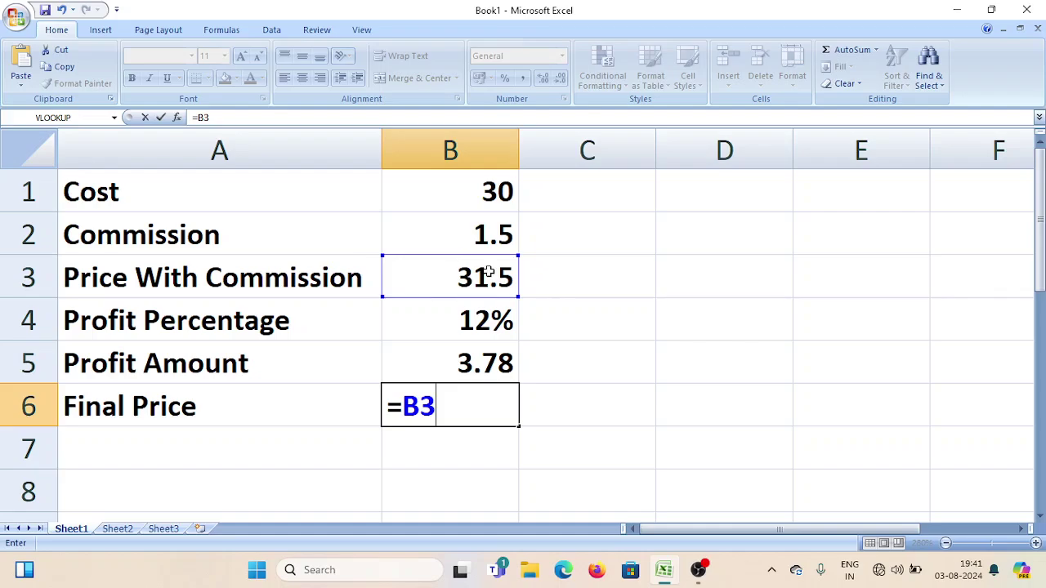
{"action": "type", "text": "+"}
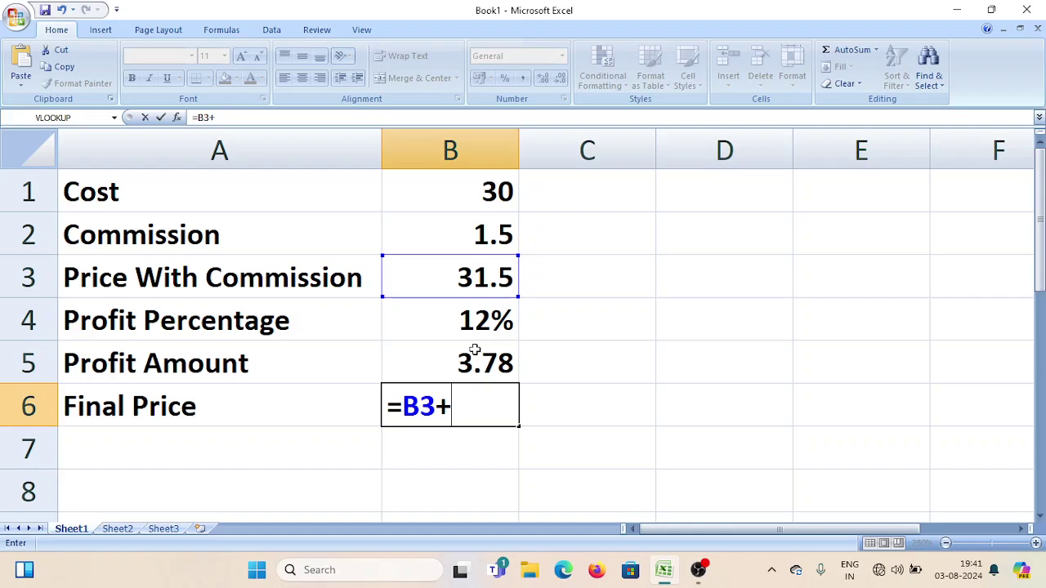
{"action": "type", "text": "B5"}
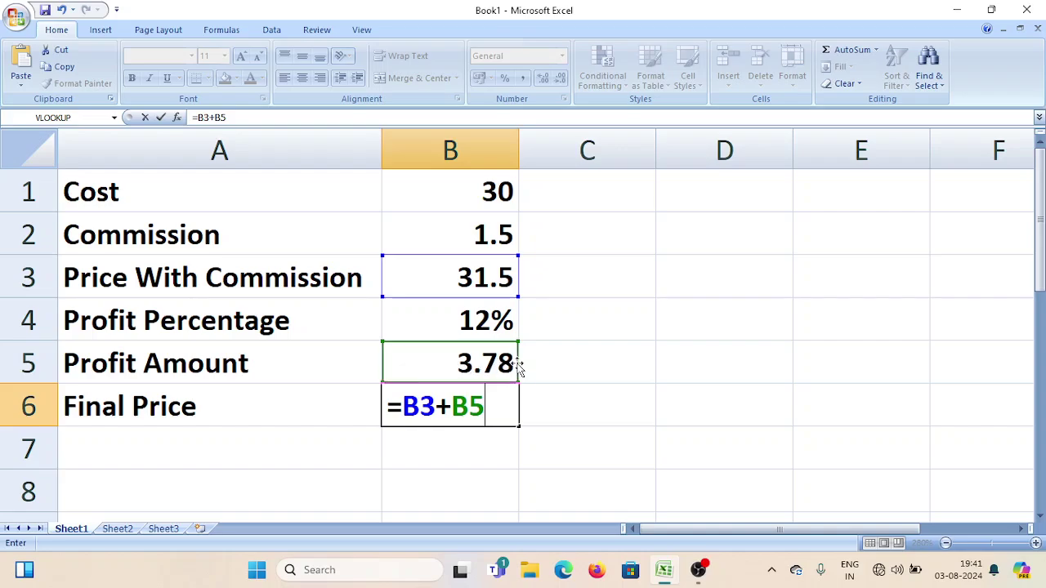
{"action": "key", "text": "Return"}
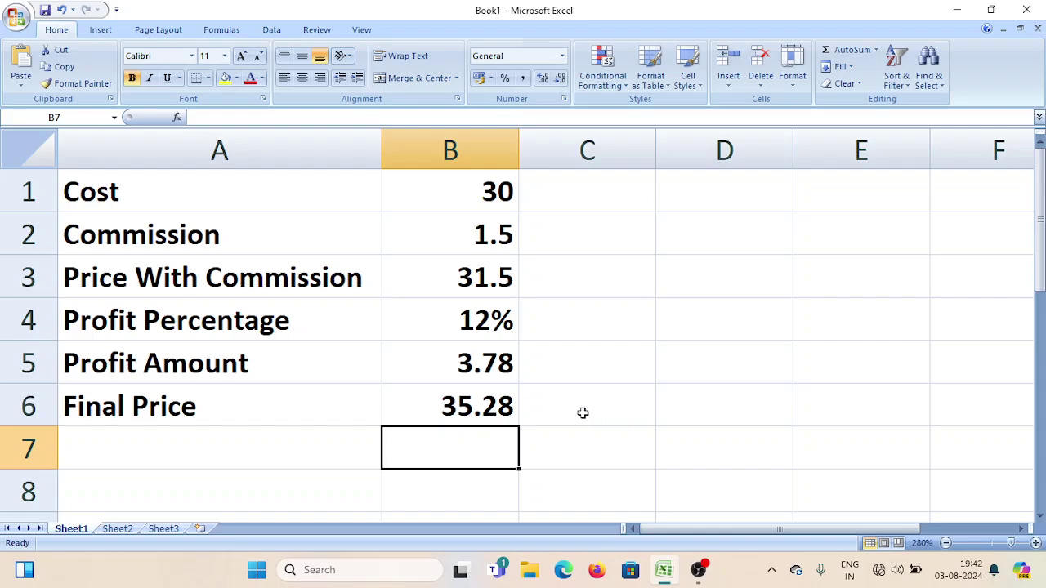
Open Goal Seek with the final price cell B6 as the set cell
{"action": "left_click", "coordinate": [458, 400]}
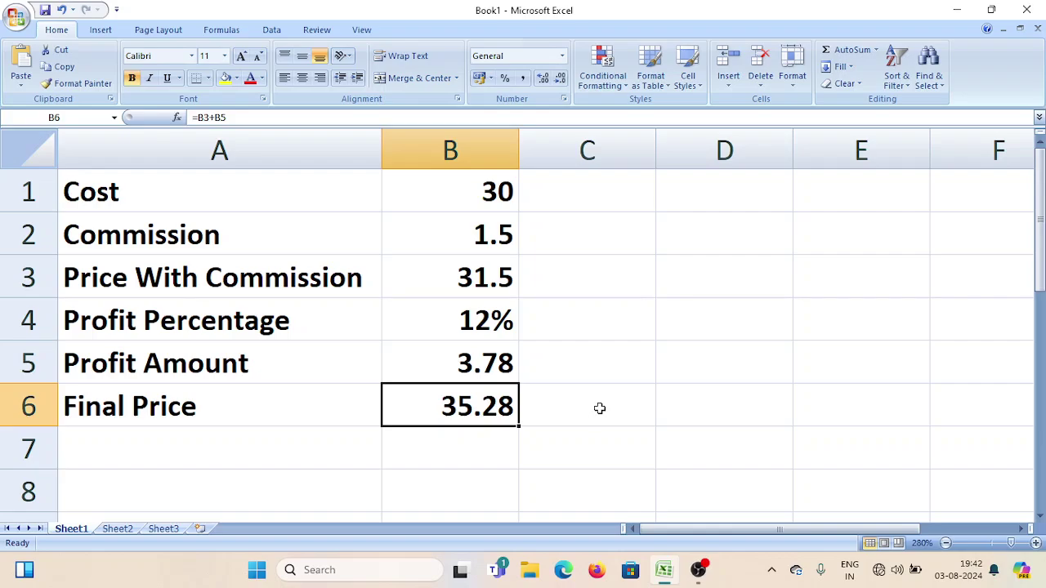
{"action": "left_click", "coordinate": [572, 430]}
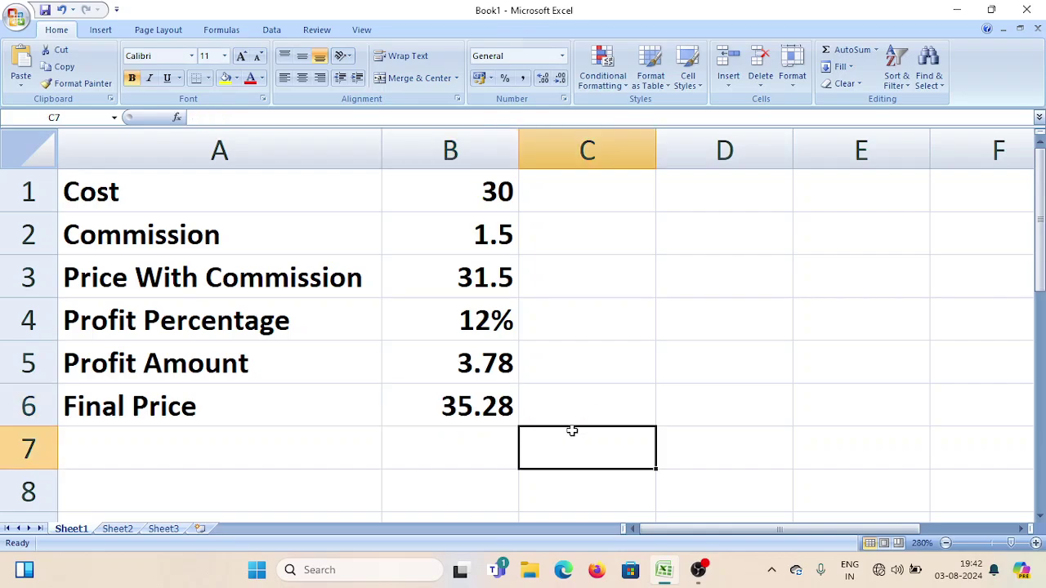
{"action": "left_click", "coordinate": [484, 402]}
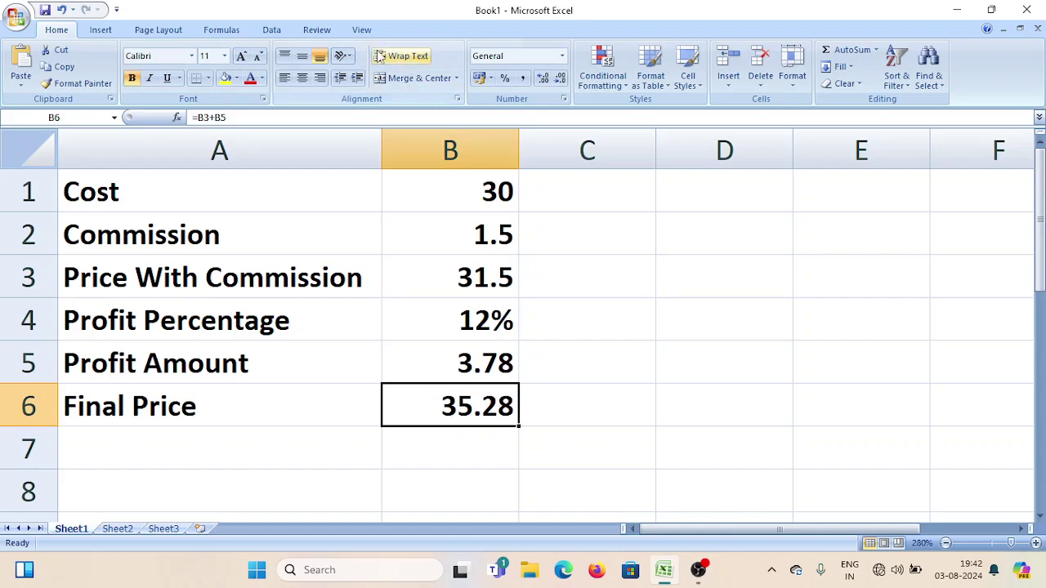
{"action": "left_click", "coordinate": [273, 31]}
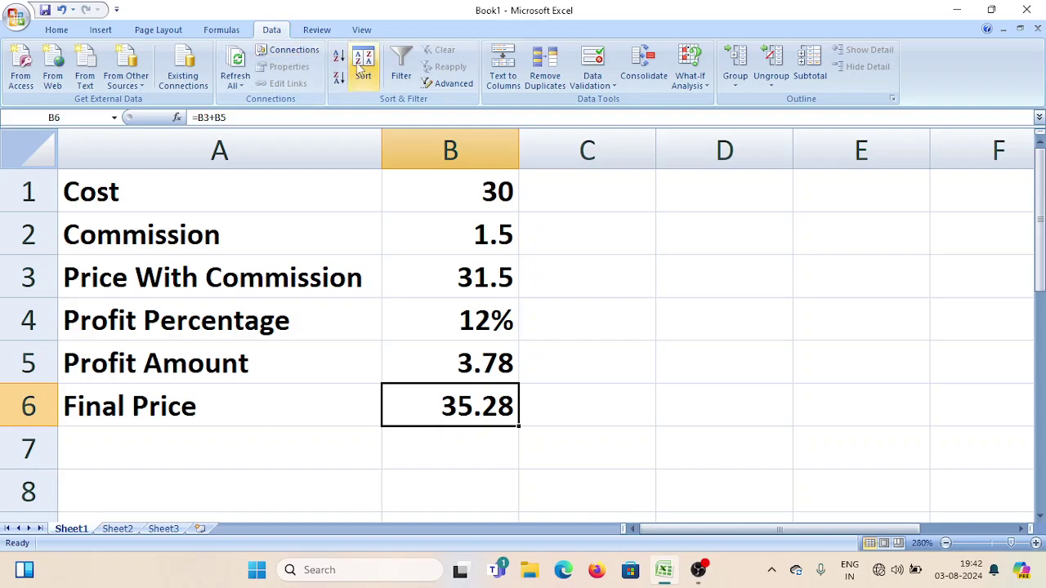
{"action": "left_click", "coordinate": [707, 85]}
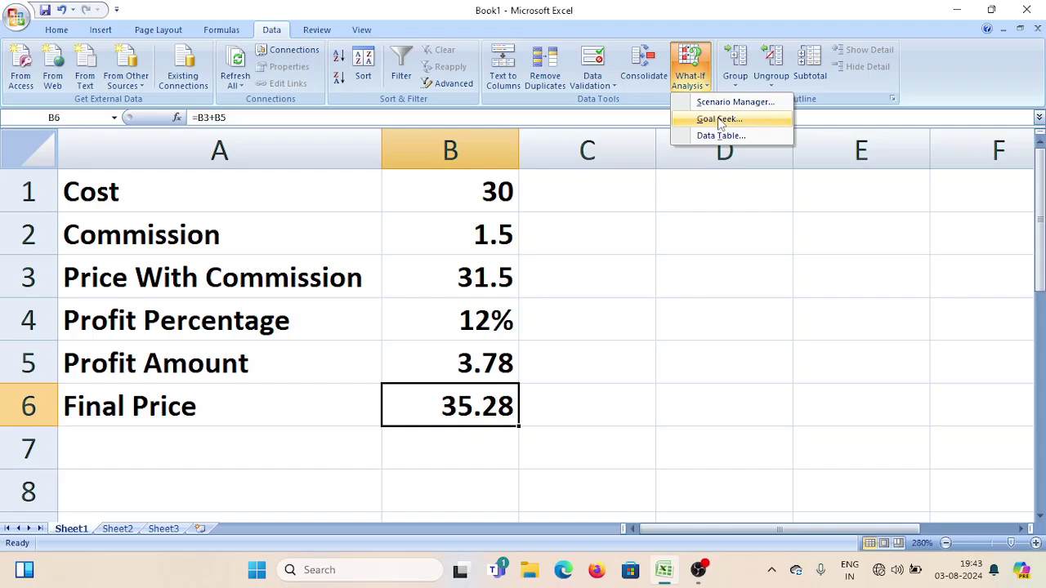
{"action": "left_click", "coordinate": [767, 123]}
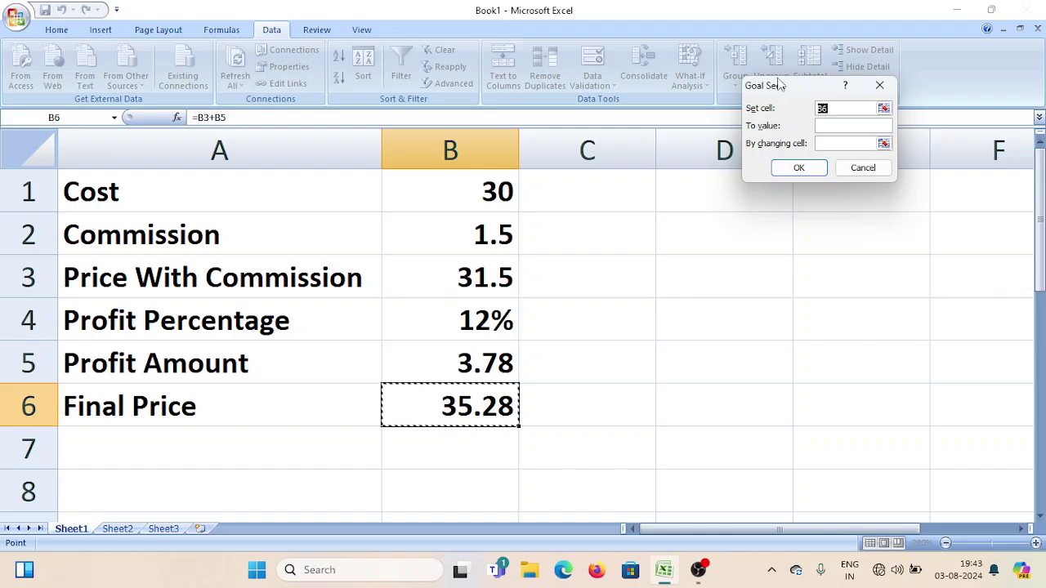
{"action": "left_click_drag", "start_coordinate": [780, 85], "coordinate": [664, 236]}
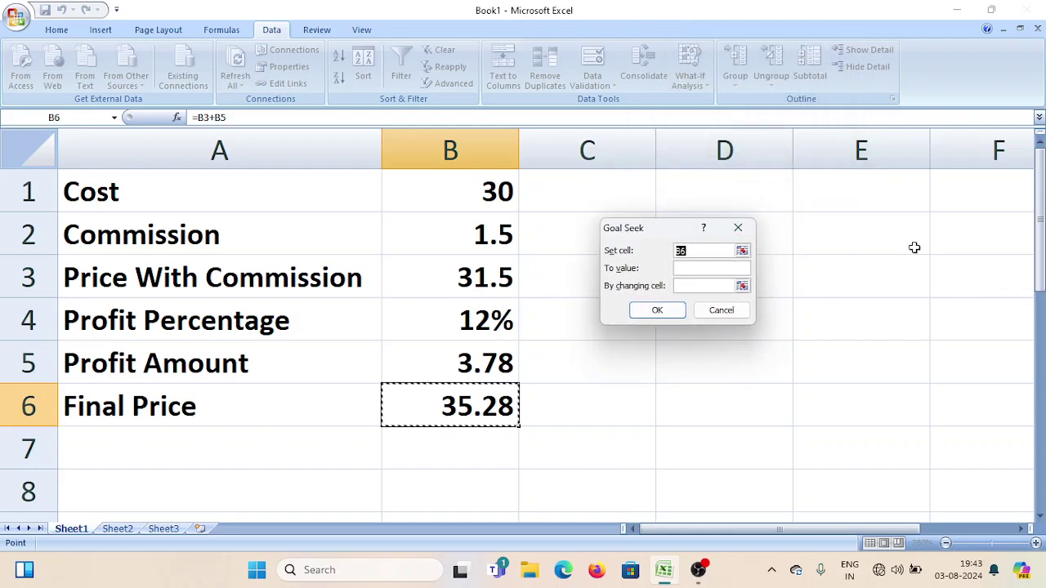
{"action": "left_click", "coordinate": [701, 250]}
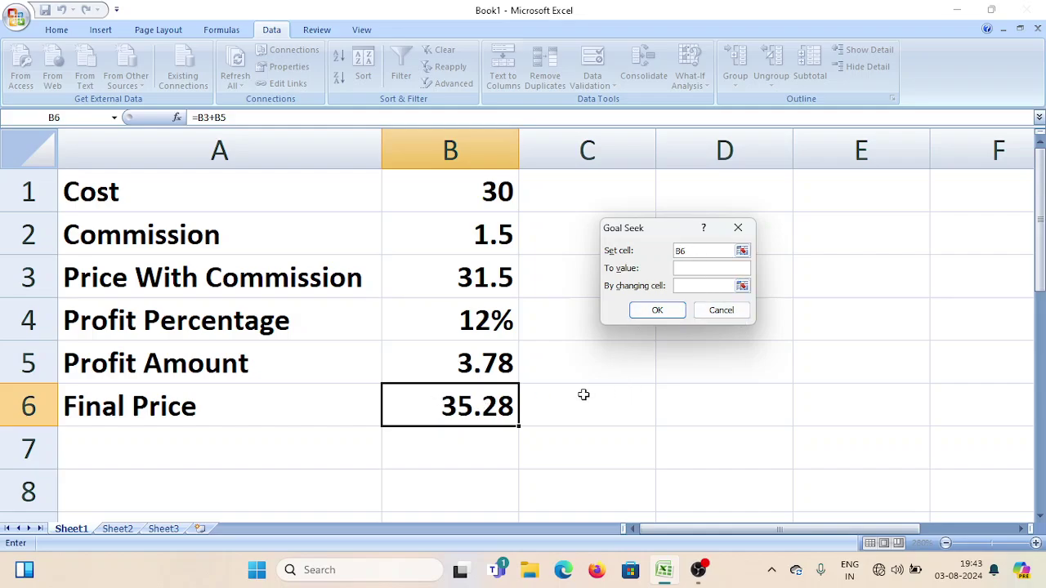
Run Goal Seek to a target value of 33 by changing the cost in cell B1, and accept the solution
{"action": "left_click", "coordinate": [689, 268]}
{"action": "left_click", "coordinate": [693, 286]}
{"action": "left_click", "coordinate": [665, 315]}
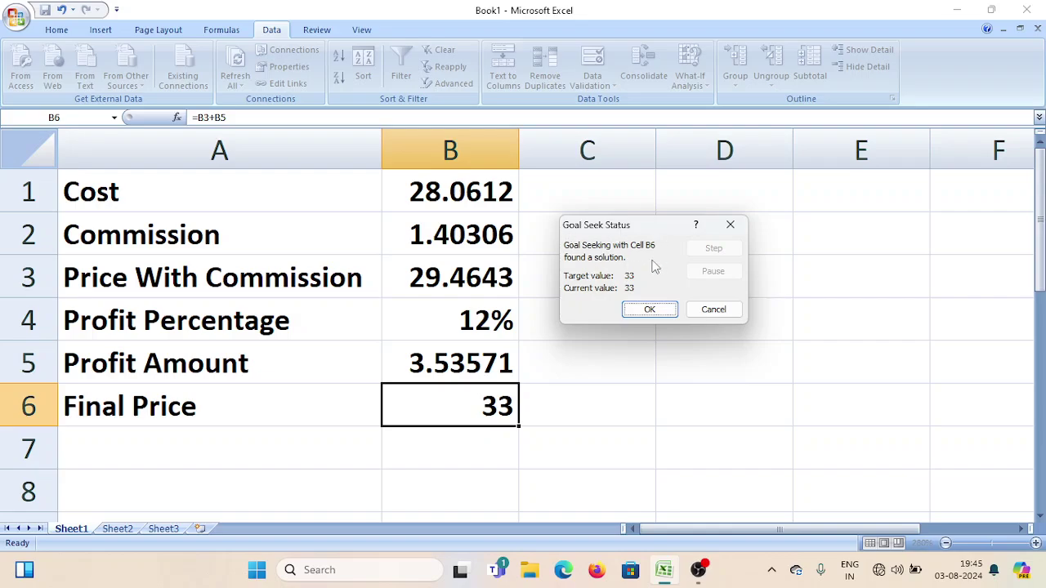
{"action": "left_click", "coordinate": [648, 309]}
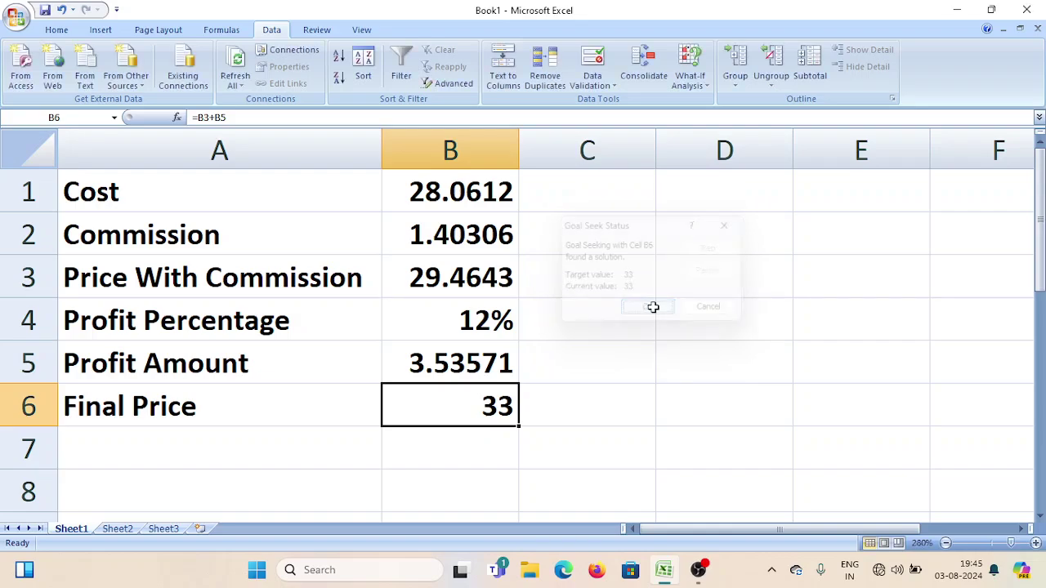
Examine the recalculated cost, commission, price with commission, profit amount and final price in column B along with their formulas
{"action": "left_click", "coordinate": [589, 439]}
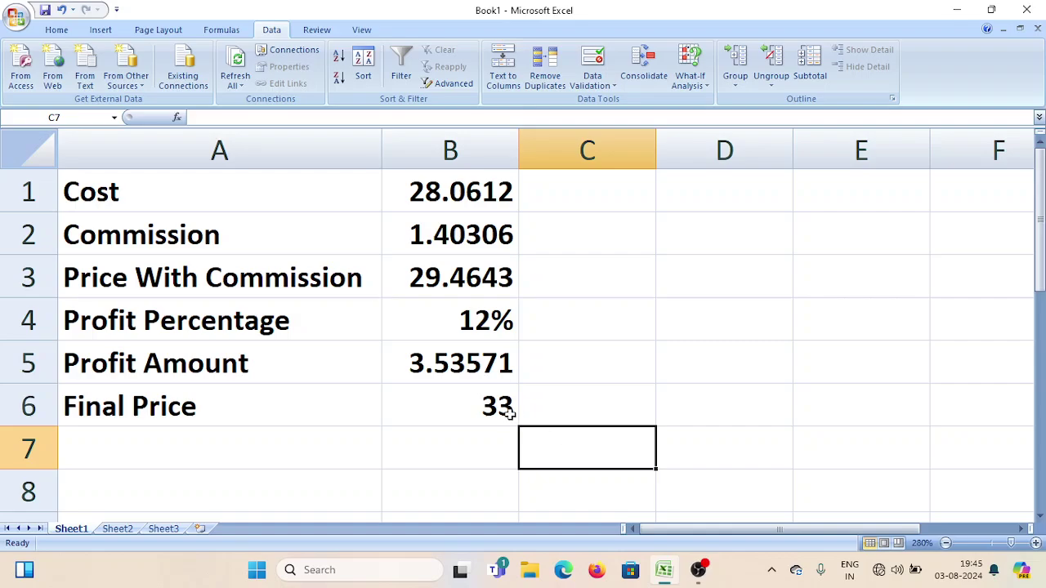
{"action": "left_click", "coordinate": [445, 406]}
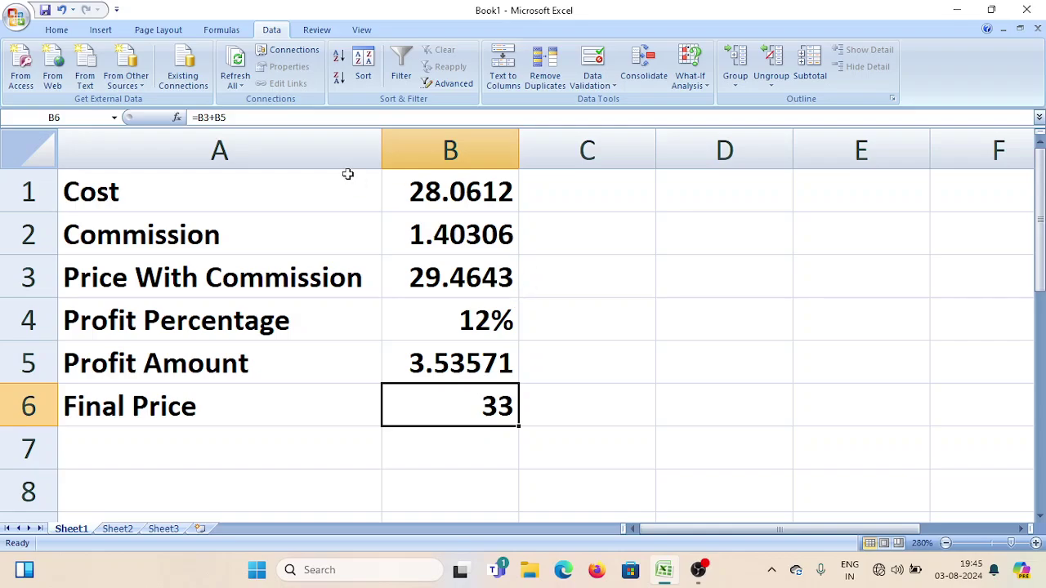
{"action": "left_click", "coordinate": [436, 192]}
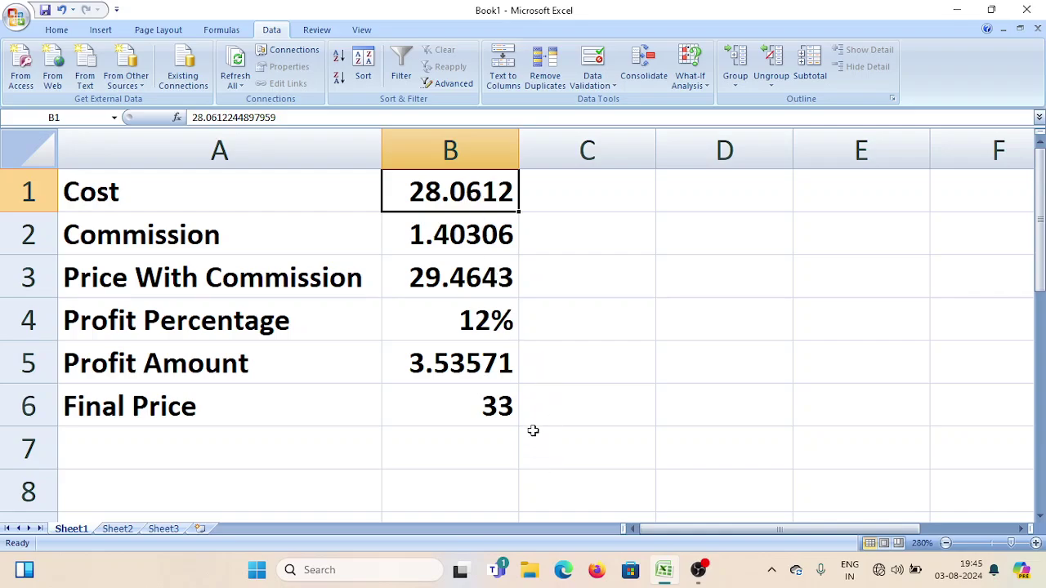
{"action": "left_click", "coordinate": [439, 400]}
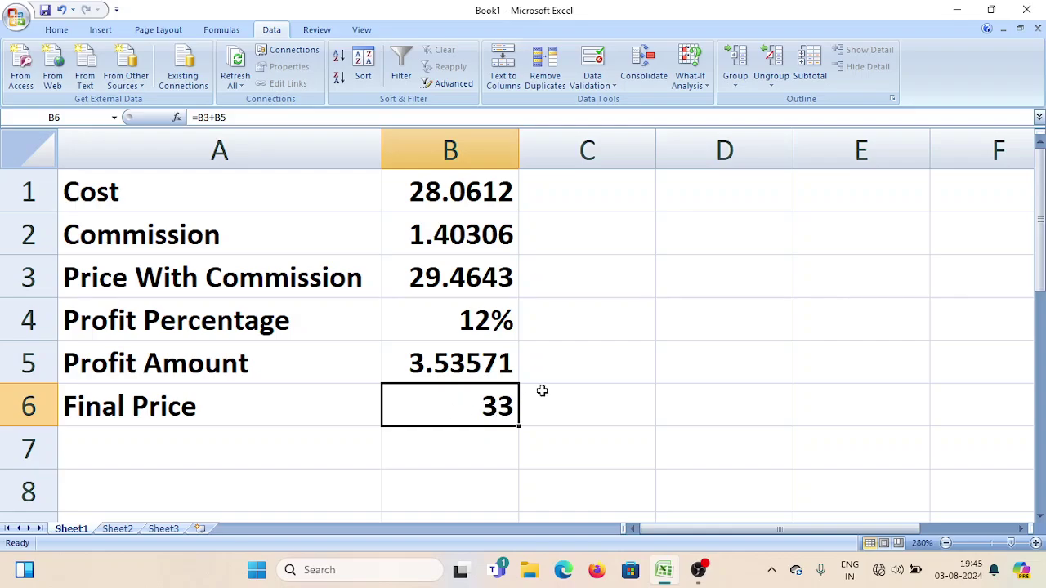
{"action": "left_click", "coordinate": [458, 190]}
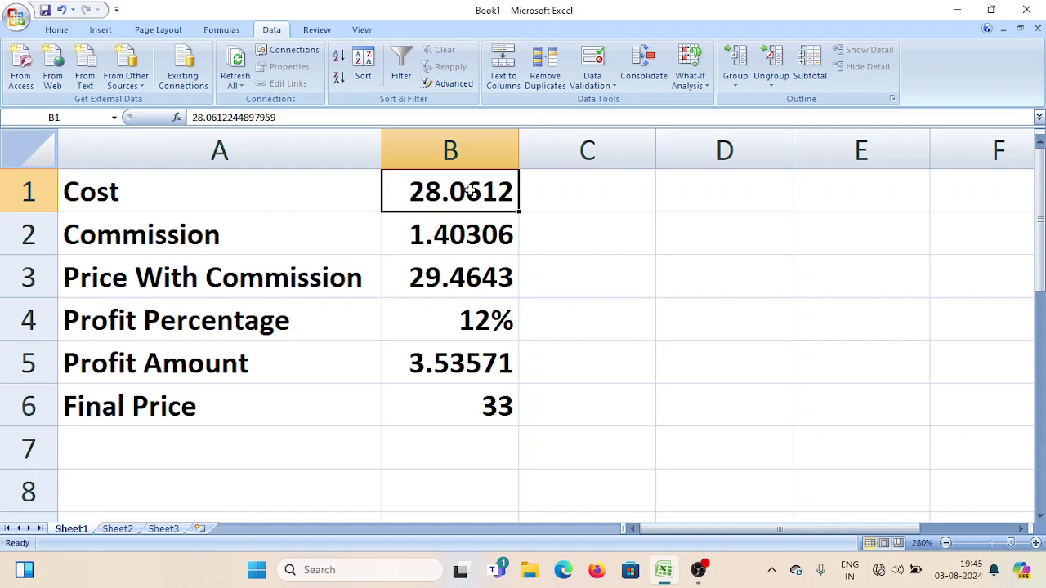
{"action": "left_click_drag", "start_coordinate": [477, 235], "coordinate": [473, 280]}
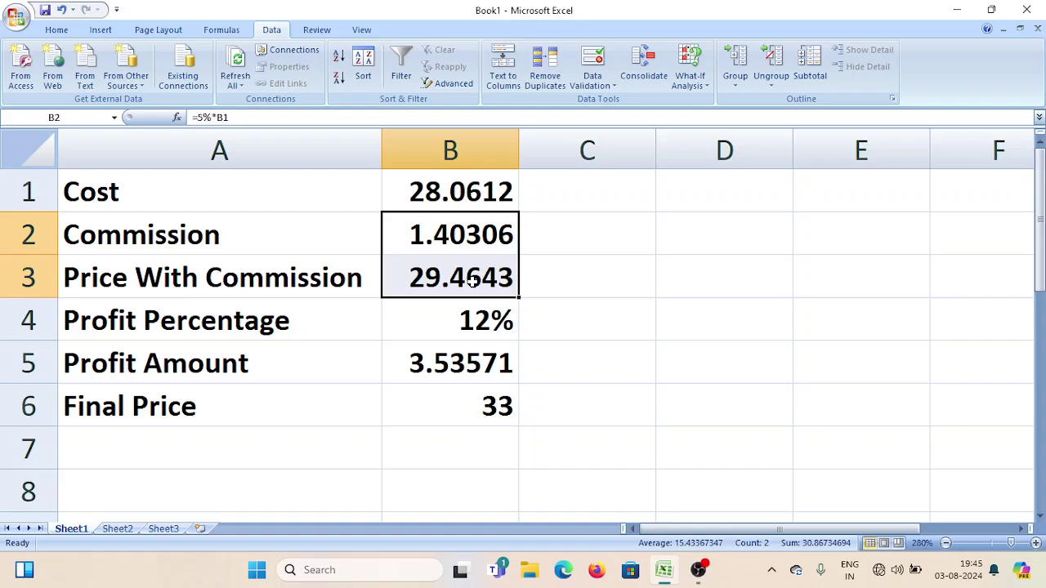
{"action": "left_click", "coordinate": [481, 230]}
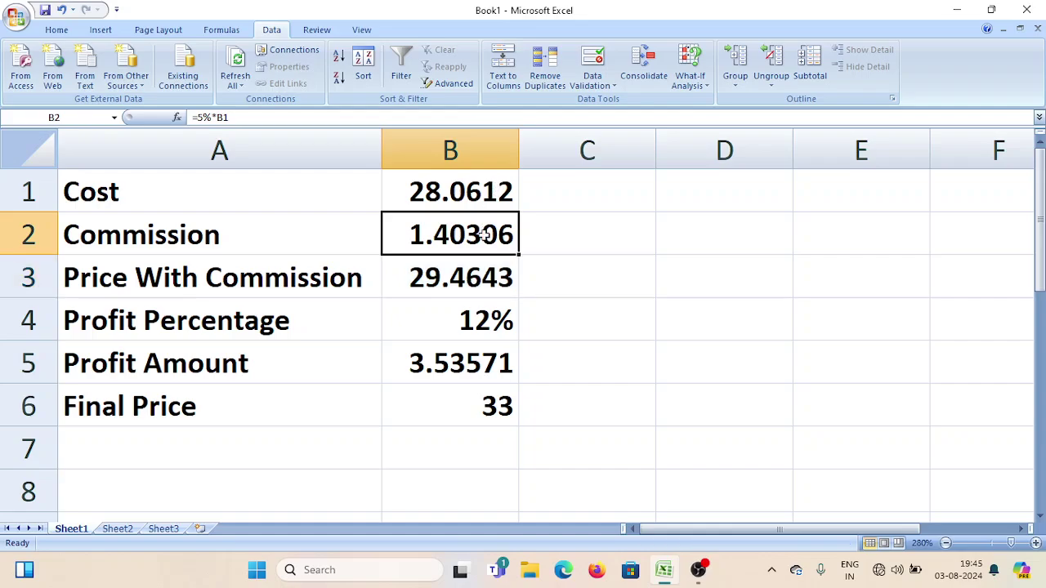
{"action": "left_click", "coordinate": [477, 259]}
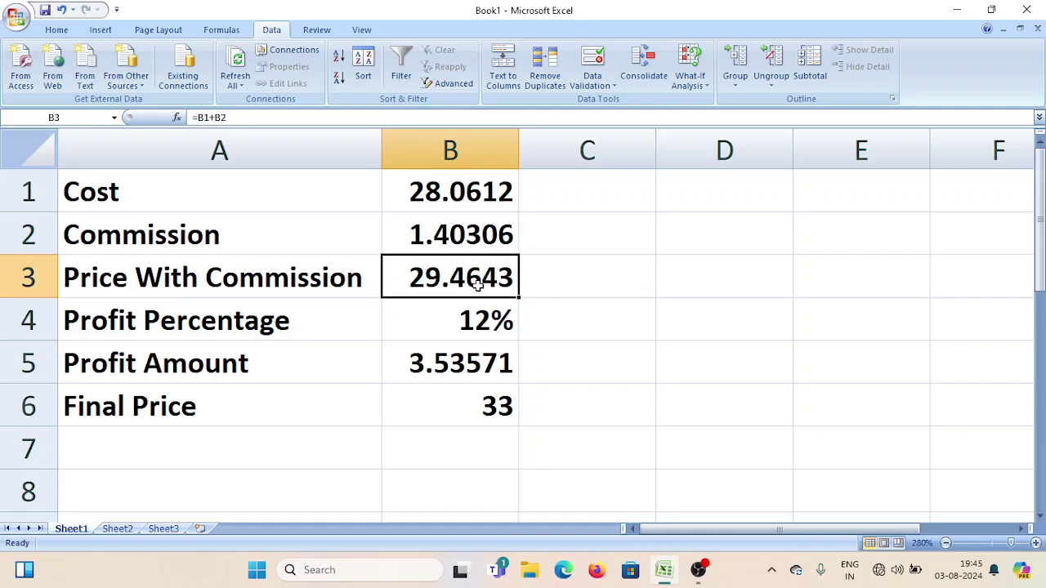
{"action": "left_click", "coordinate": [478, 372]}
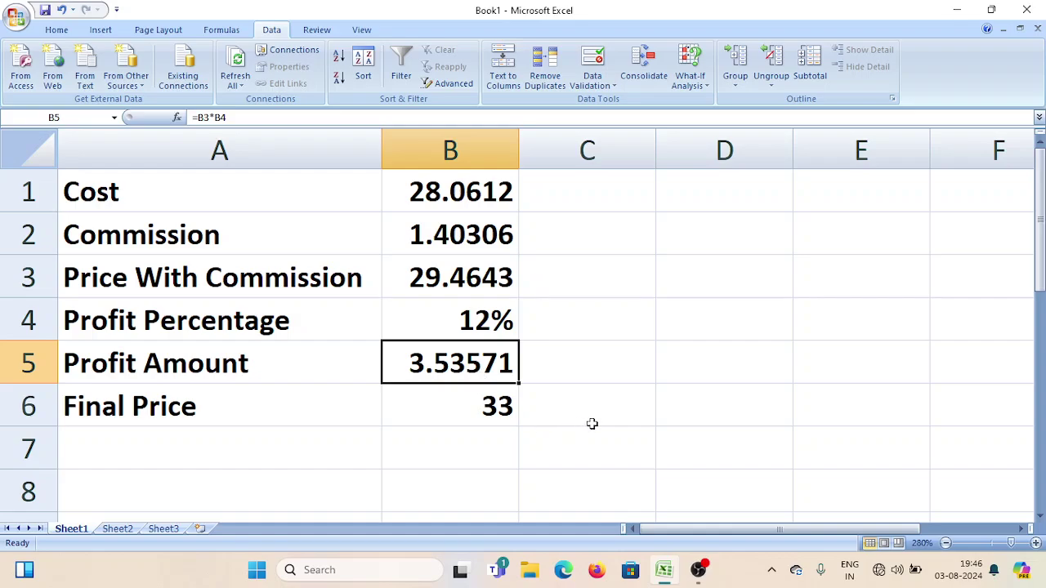
{"action": "left_click", "coordinate": [476, 407]}
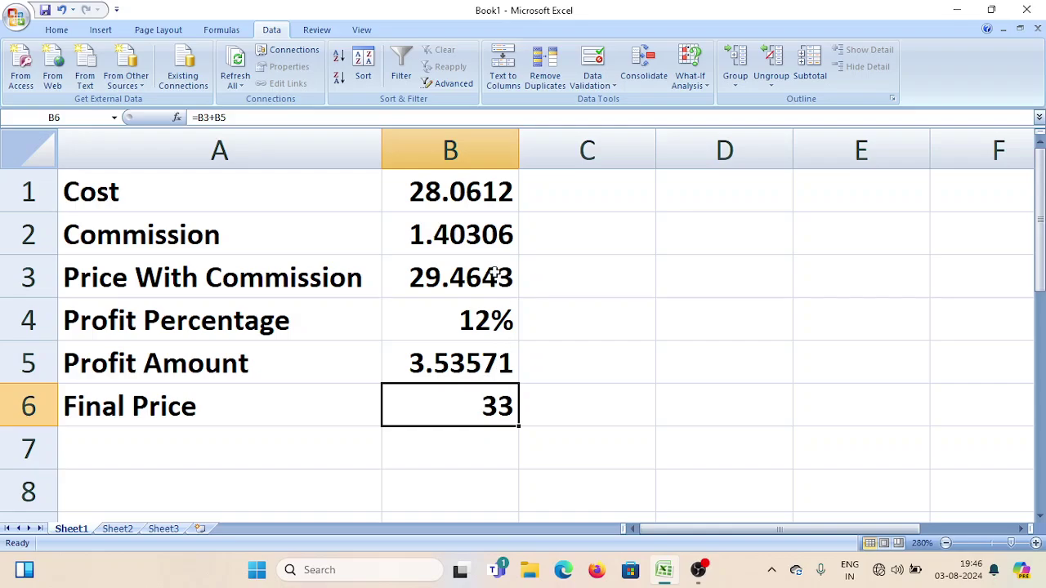
{"action": "left_click", "coordinate": [449, 192]}
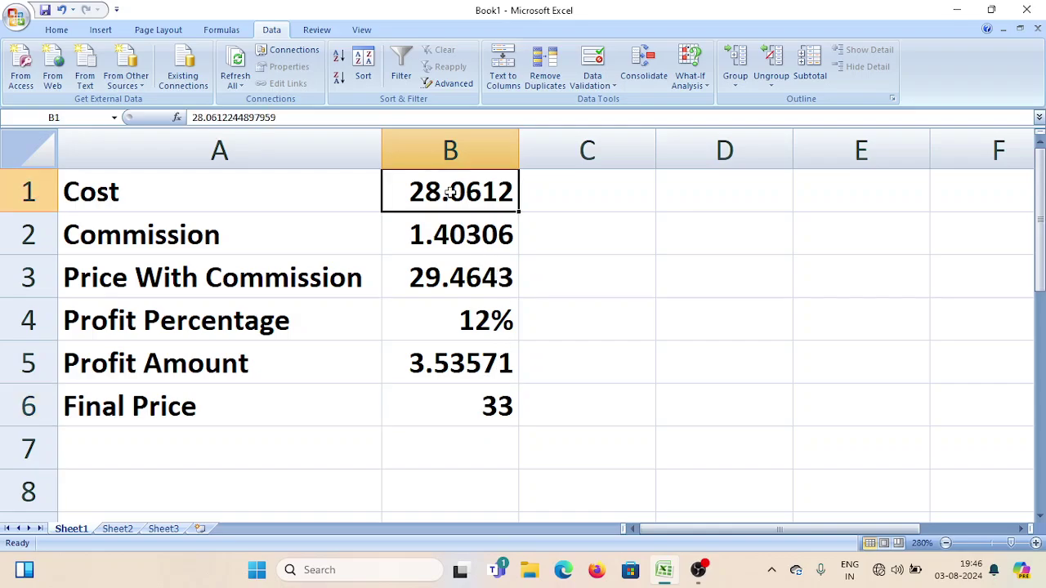
{"action": "left_click", "coordinate": [443, 235]}
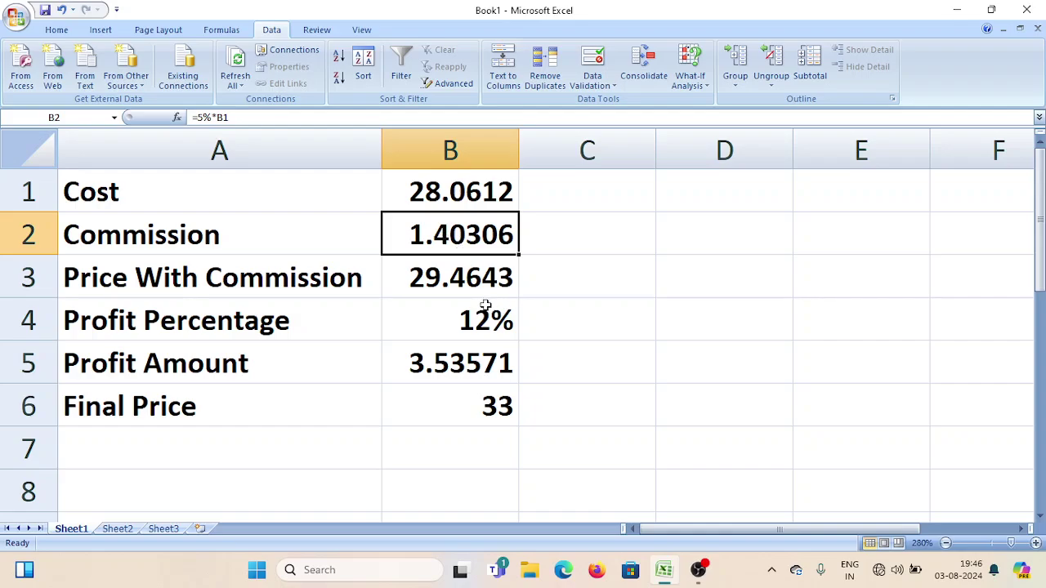
{"action": "left_click", "coordinate": [456, 275]}
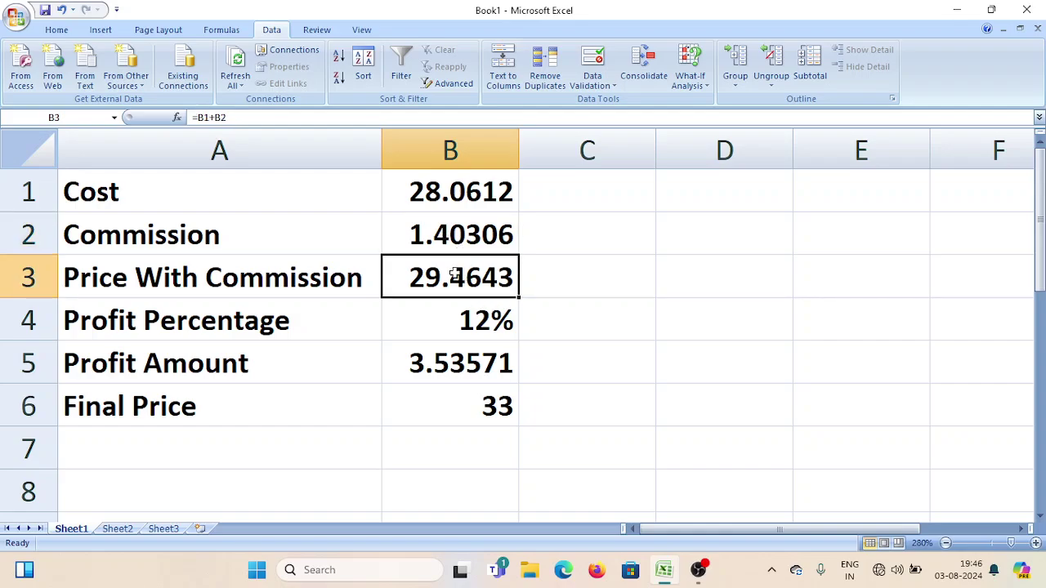
{"action": "left_click", "coordinate": [442, 371]}
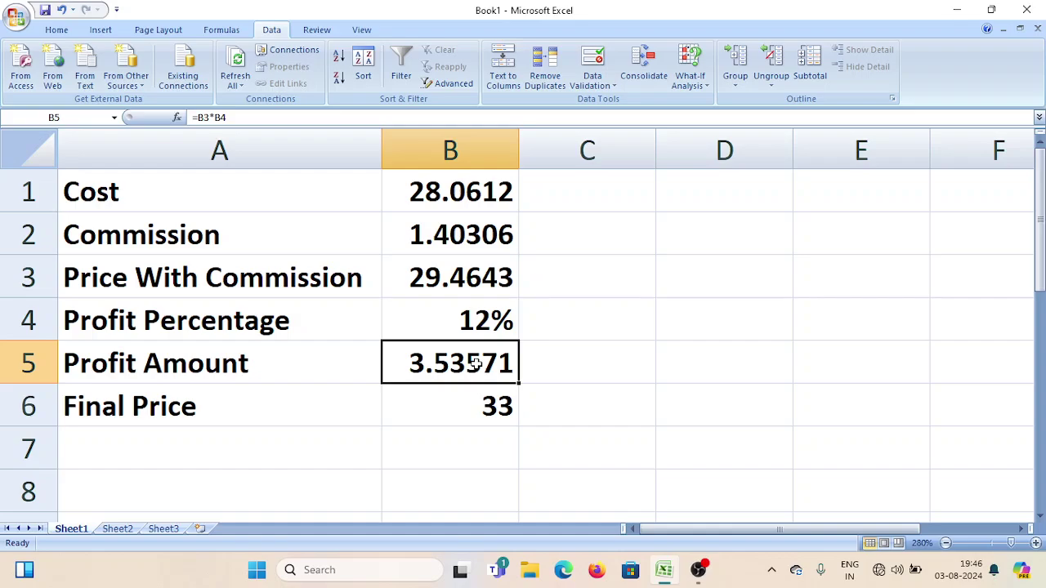
{"action": "left_click", "coordinate": [558, 432]}
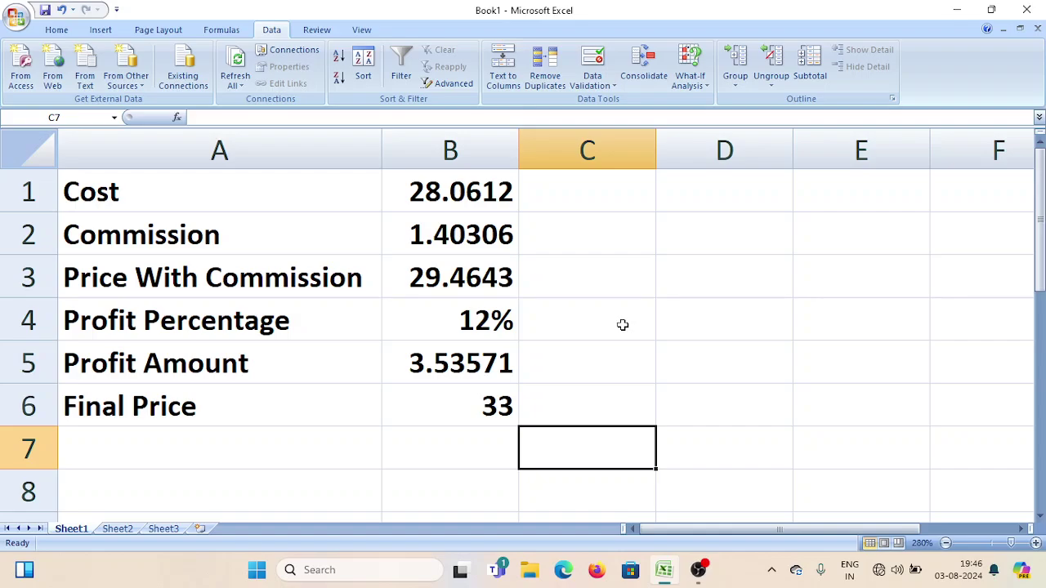
{"action": "left_click", "coordinate": [698, 572]}
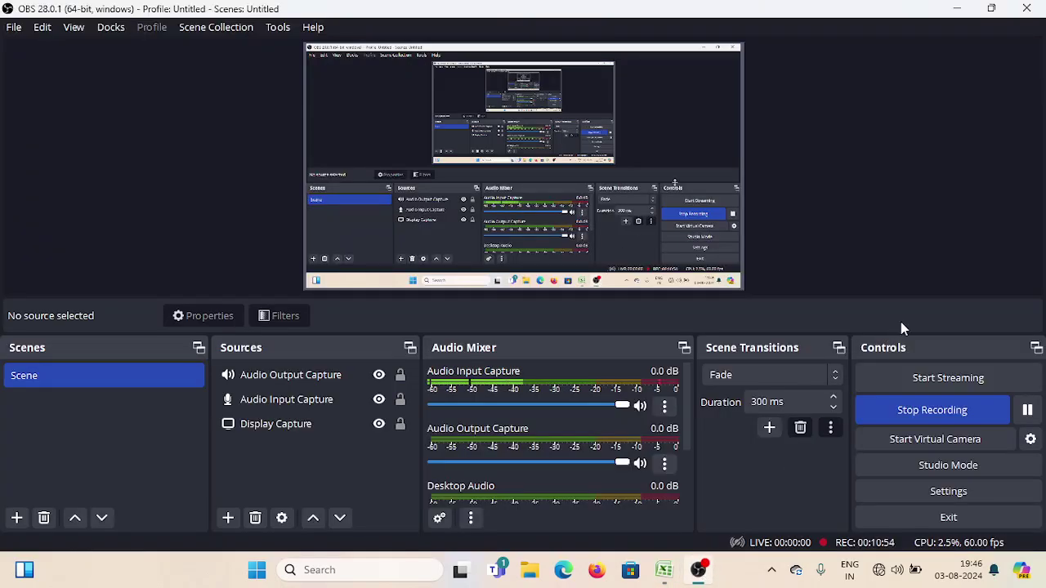